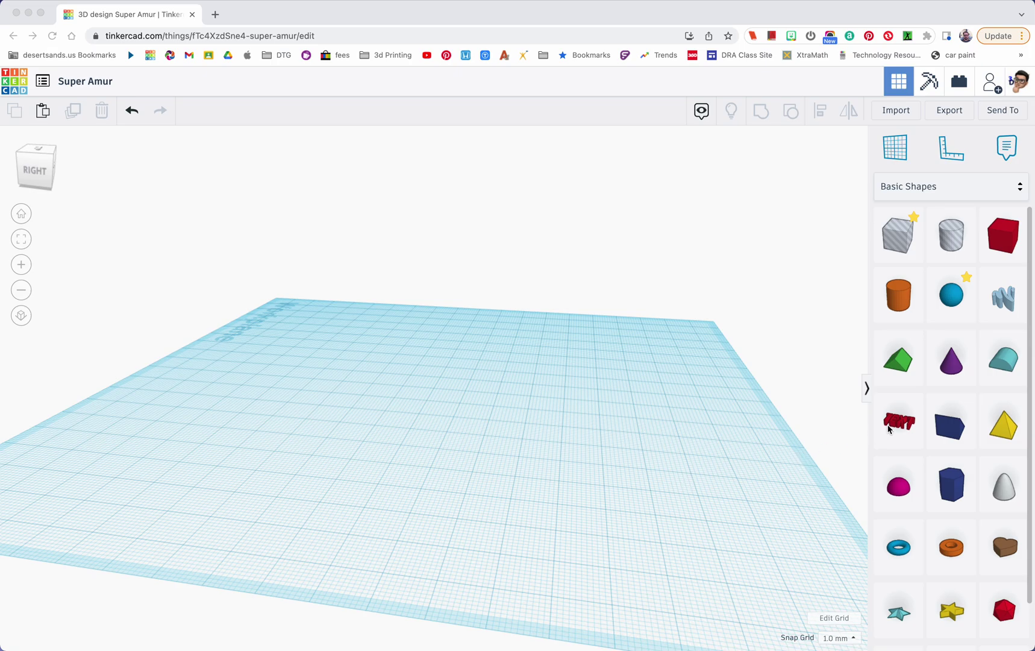
# Step: Drop a Text shape from Basic Shapes onto the workplane
pyautogui.click(893, 424)
pyautogui.click(904, 422)
pyautogui.click(491, 429)
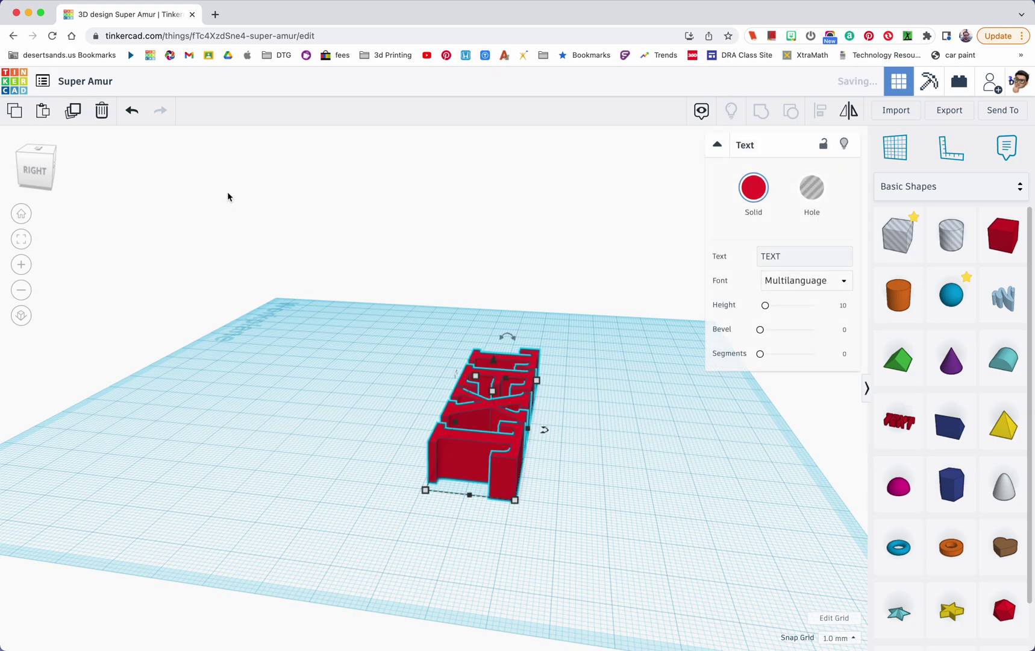
# Step: Rename the design to 'Gift Idea'
pyautogui.click(93, 84)
pyautogui.write('Gift Idea')
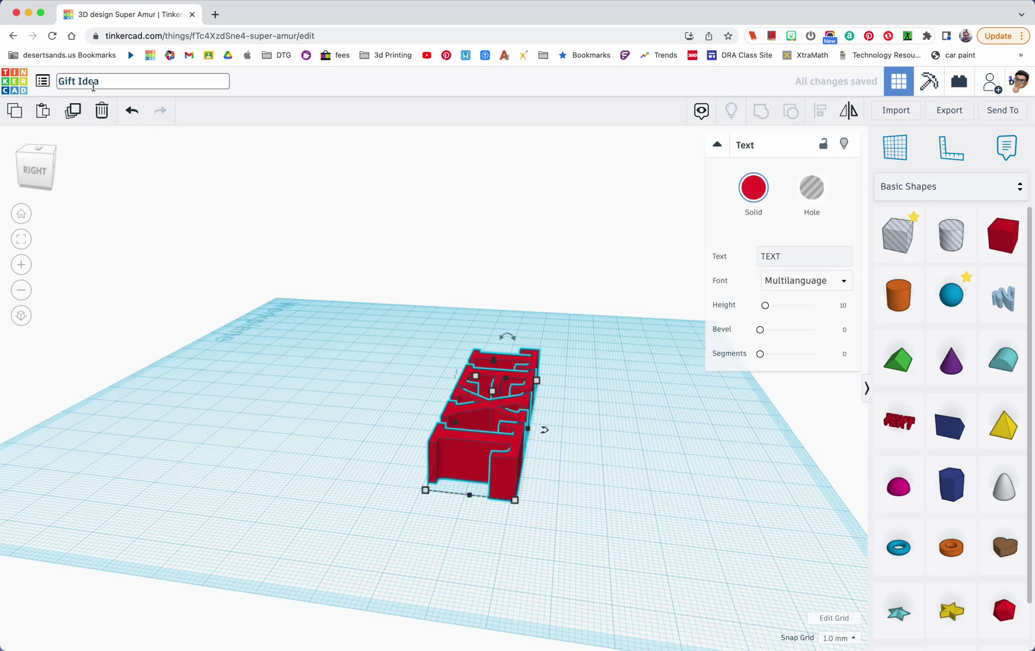
pyautogui.moveTo(506, 337); pyautogui.dragTo(428, 335)
# Step: Orbit the view and lift the text shape above the workplane
pyautogui.moveTo(491, 428); pyautogui.dragTo(577, 420, button='right')
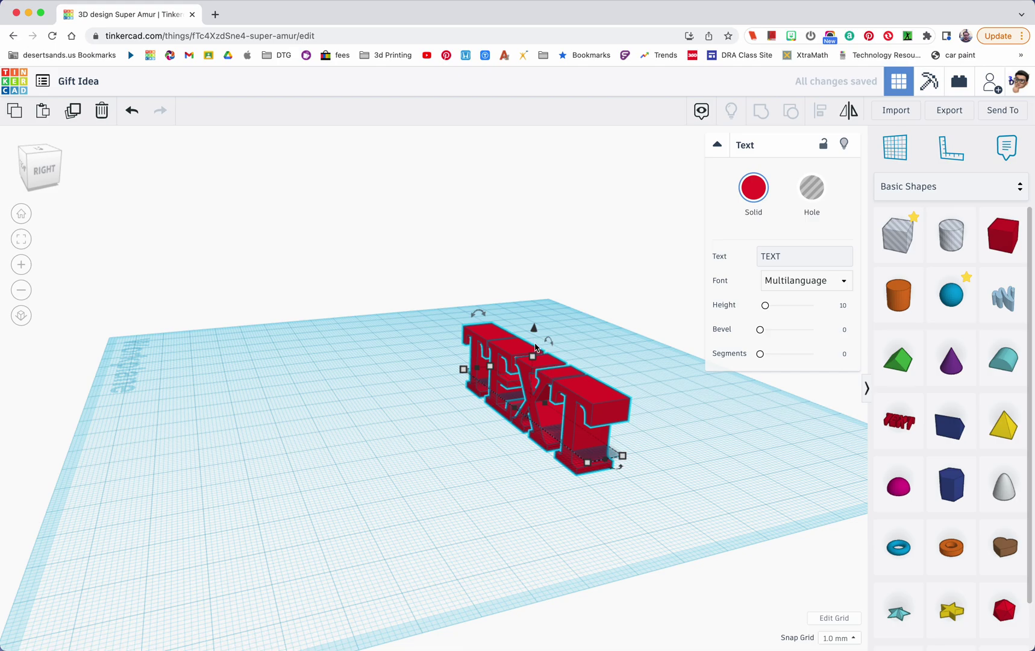
pyautogui.moveTo(533, 331); pyautogui.dragTo(534, 315)
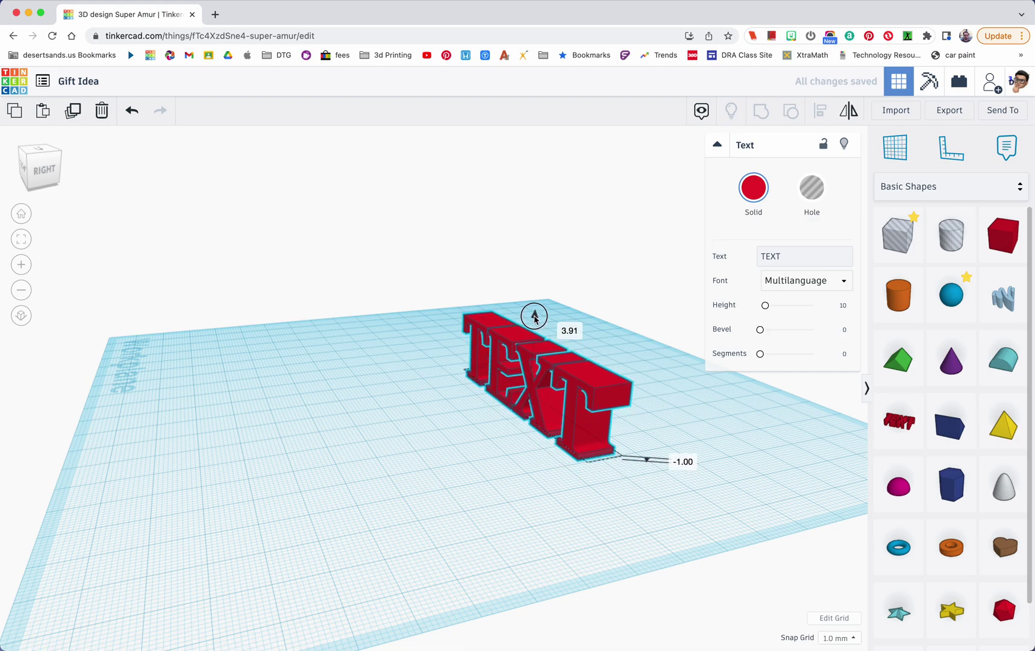
pyautogui.click(778, 258)
pyautogui.write('fM')
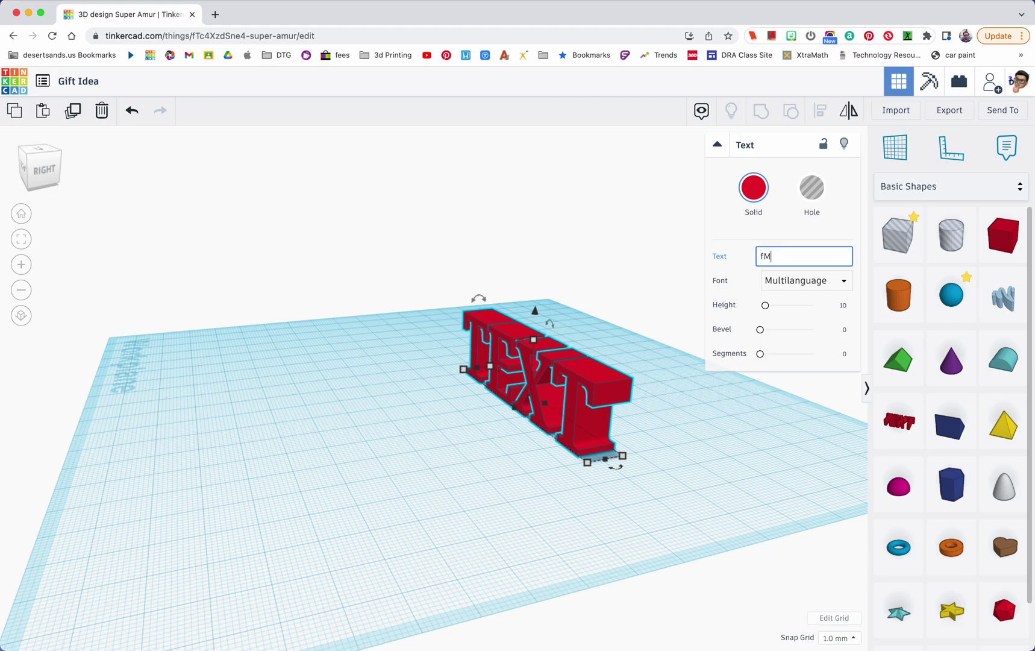
# Step: Change the text wording to MOM
pyautogui.press('BackSpace')
pyautogui.press('BackSpace')
pyautogui.write('MO')
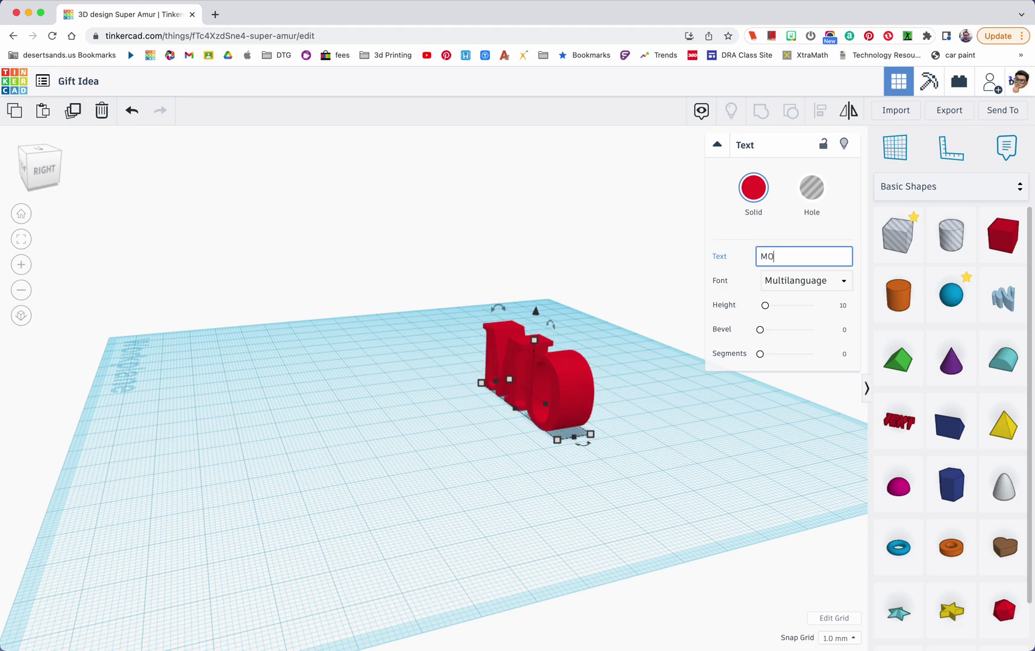
pyautogui.write('M')
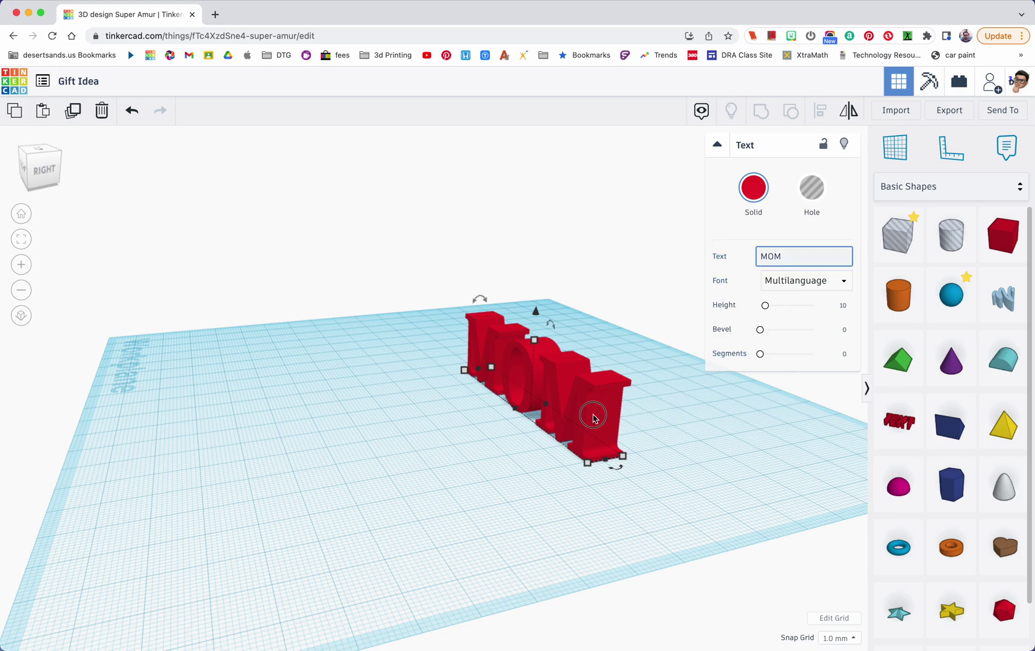
pyautogui.moveTo(594, 417); pyautogui.dragTo(493, 421)
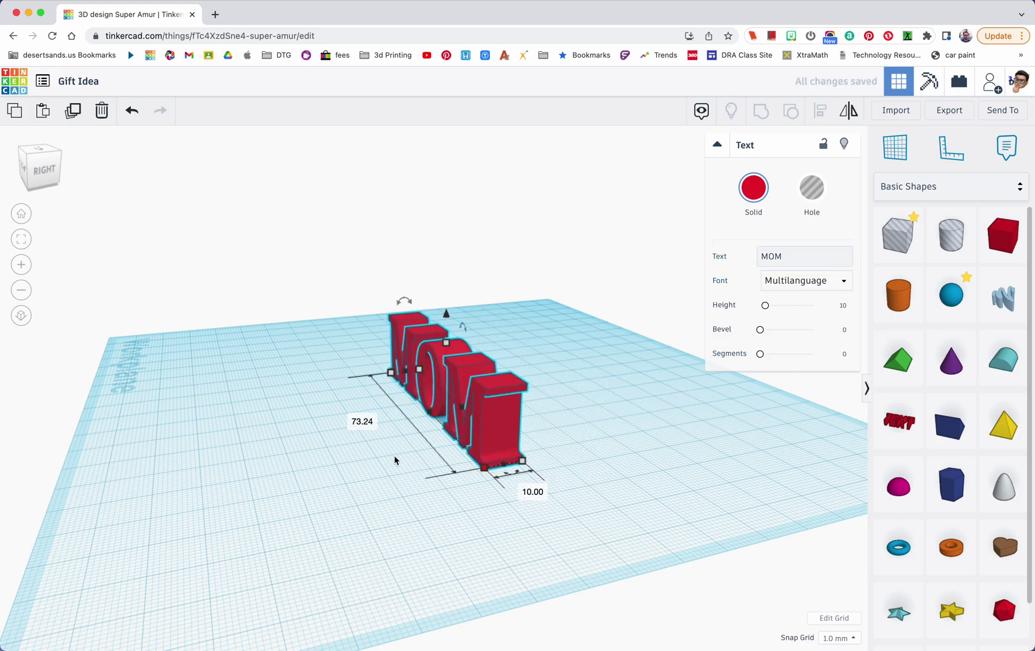
# Step: Stretch the MOM text to 100 length and 100 width
pyautogui.click(362, 421)
pyautogui.press('Return')
pyautogui.moveTo(547, 472); pyautogui.dragTo(493, 449)
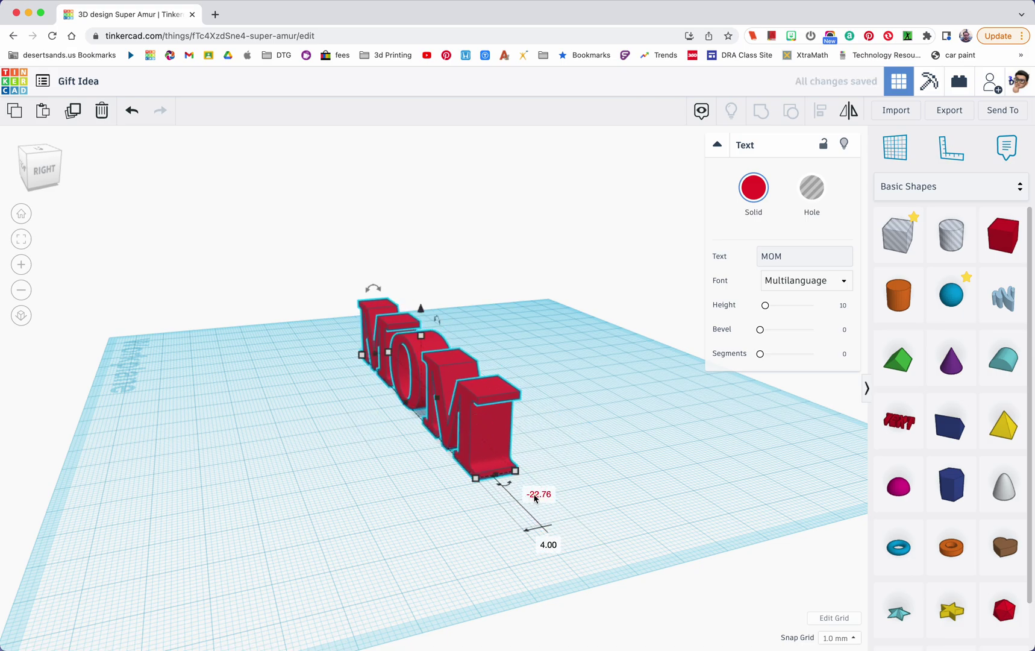
pyautogui.click(529, 502)
pyautogui.press('Return')
# Step: Reposition the MOM text across the workplane
pyautogui.moveTo(559, 432); pyautogui.dragTo(456, 445)
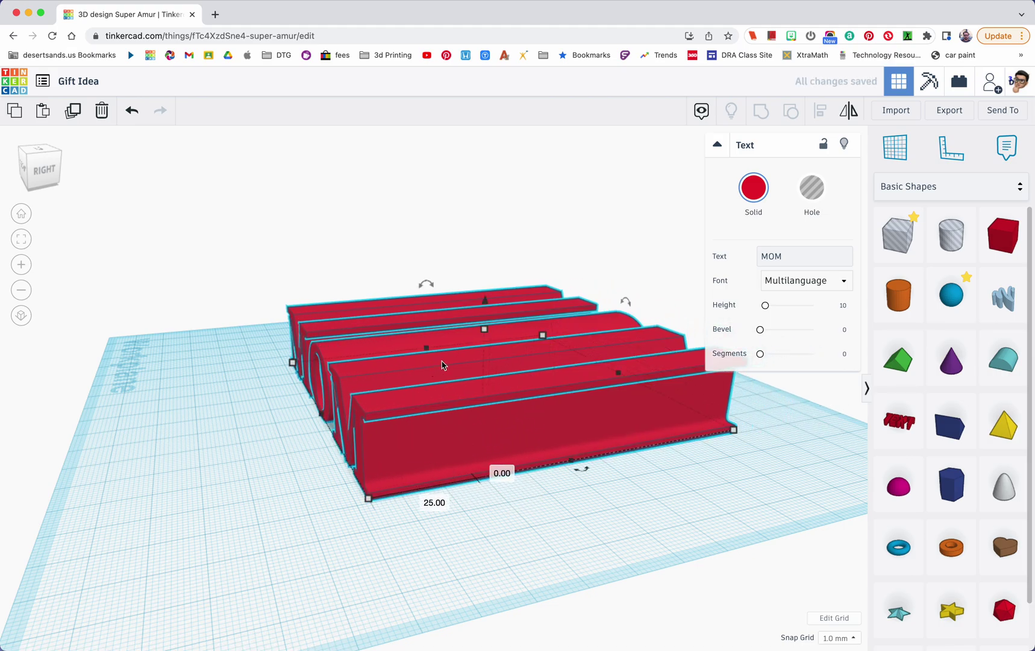
pyautogui.moveTo(582, 473); pyautogui.dragTo(730, 364)
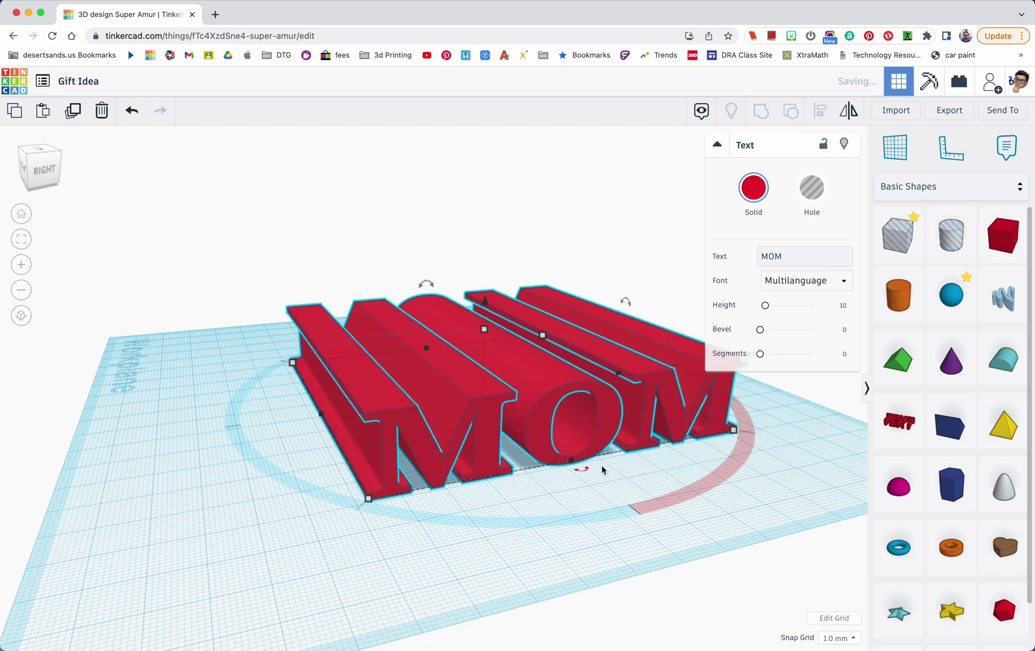
pyautogui.moveTo(369, 498)
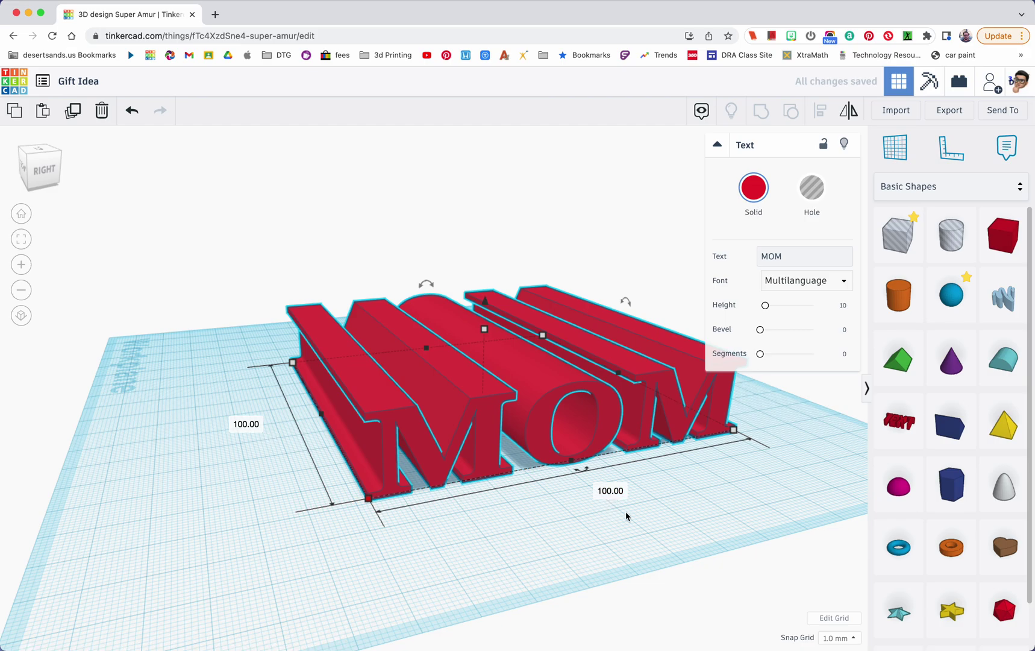
pyautogui.moveTo(490, 460); pyautogui.dragTo(551, 446)
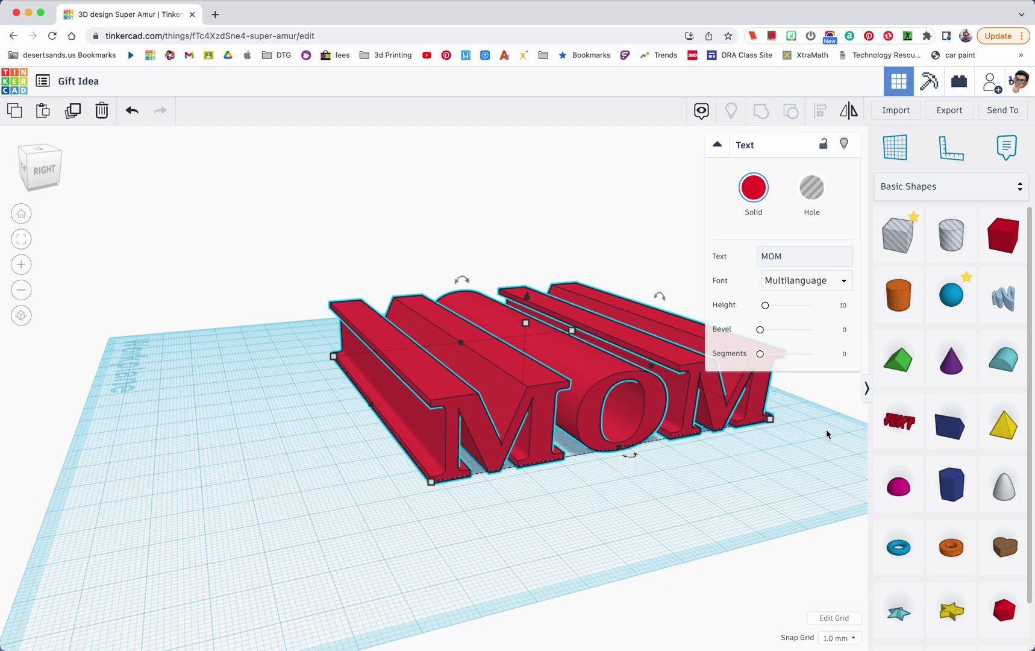
# Step: Place a second Text shape and rotate it 90 degrees
pyautogui.click(892, 421)
pyautogui.click(271, 451)
pyautogui.moveTo(250, 353); pyautogui.dragTo(240, 345)
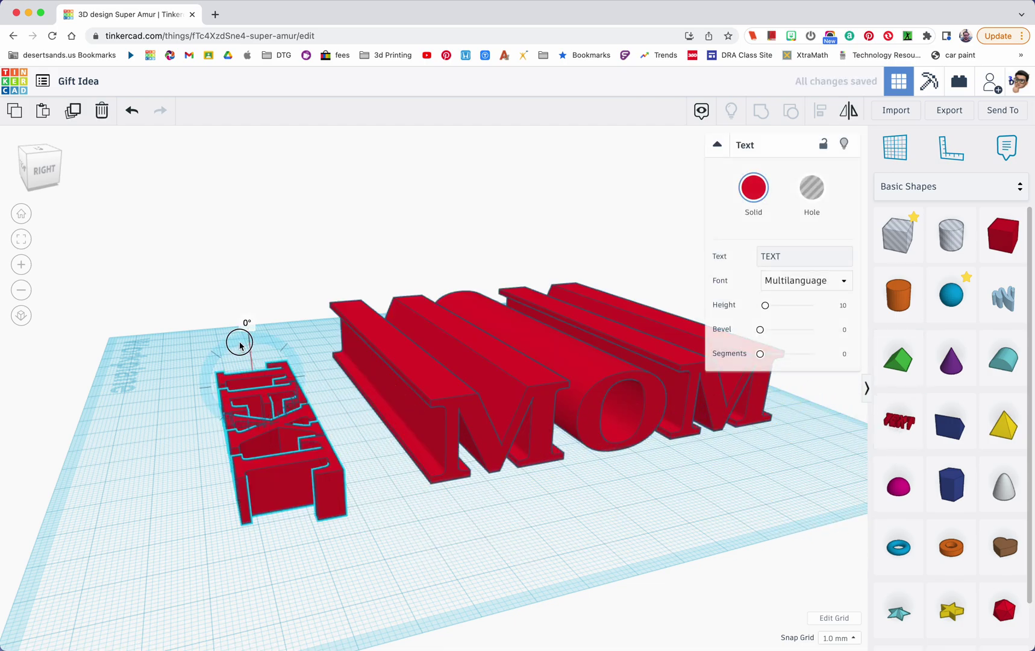
pyautogui.moveTo(239, 345); pyautogui.dragTo(187, 370)
pyautogui.moveTo(263, 360); pyautogui.dragTo(263, 346)
pyautogui.moveTo(302, 422); pyautogui.dragTo(494, 380, button='right')
# Step: Change the second text to LOVE and stretch it to 100 by 100
pyautogui.click(780, 259)
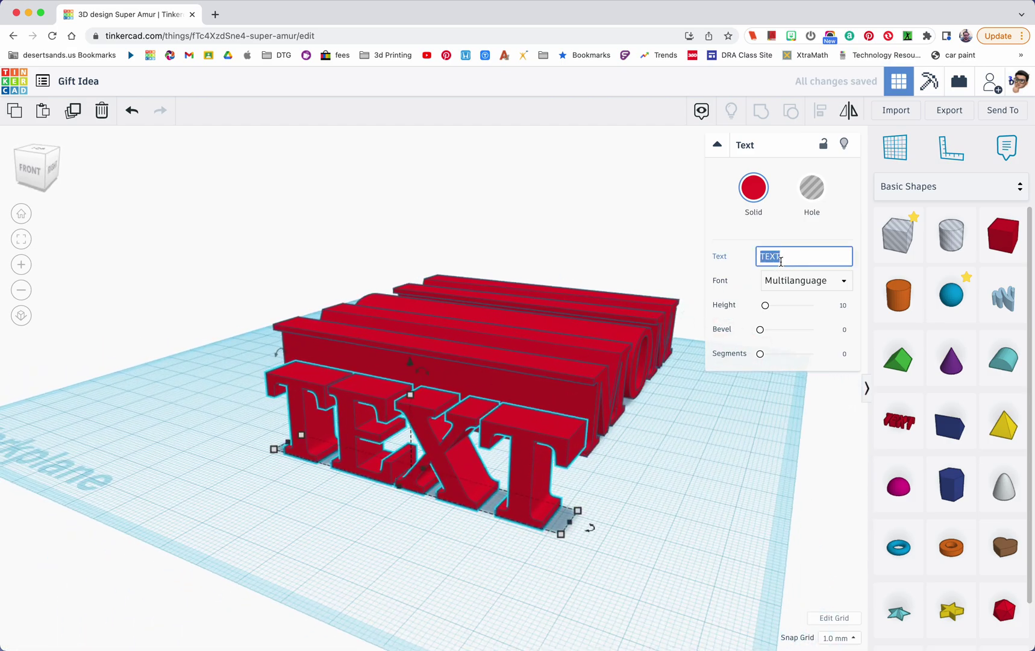
pyautogui.write('LOVEW')
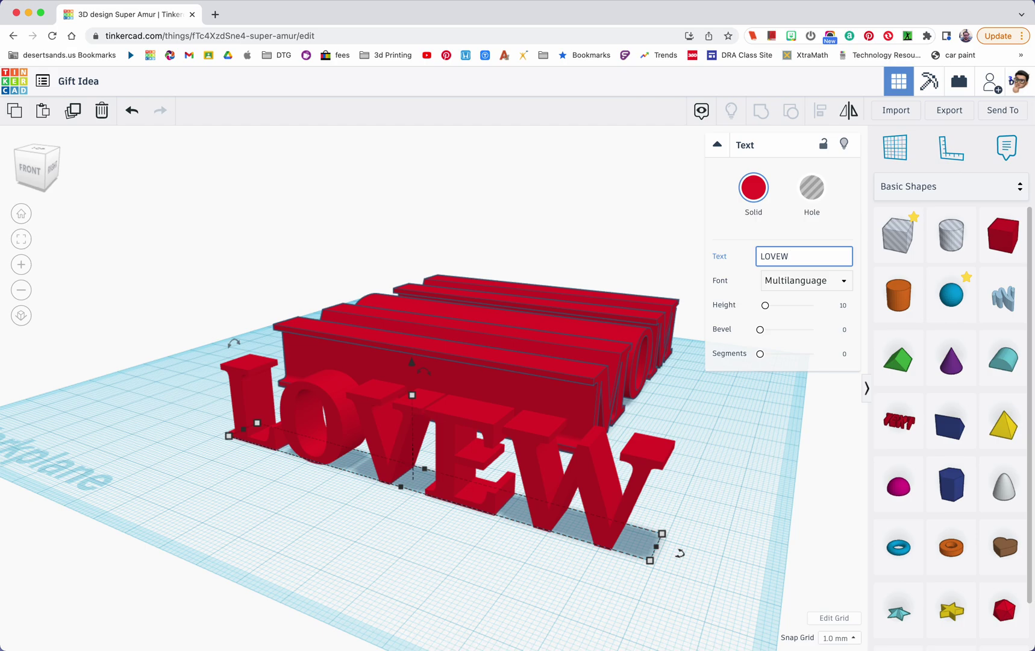
pyautogui.press('BackSpace')
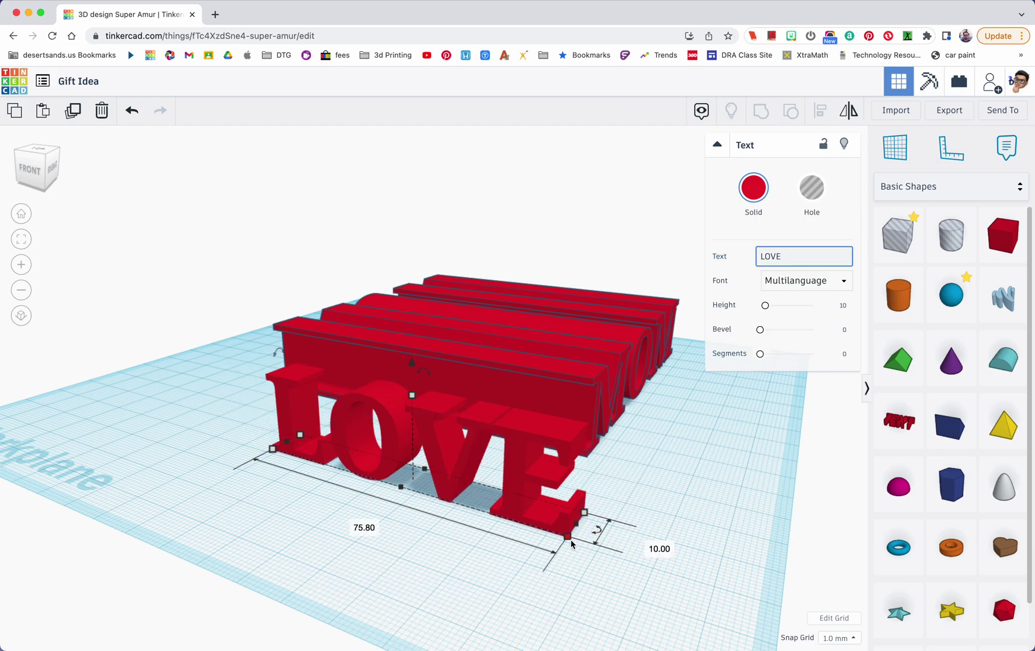
pyautogui.click(570, 541)
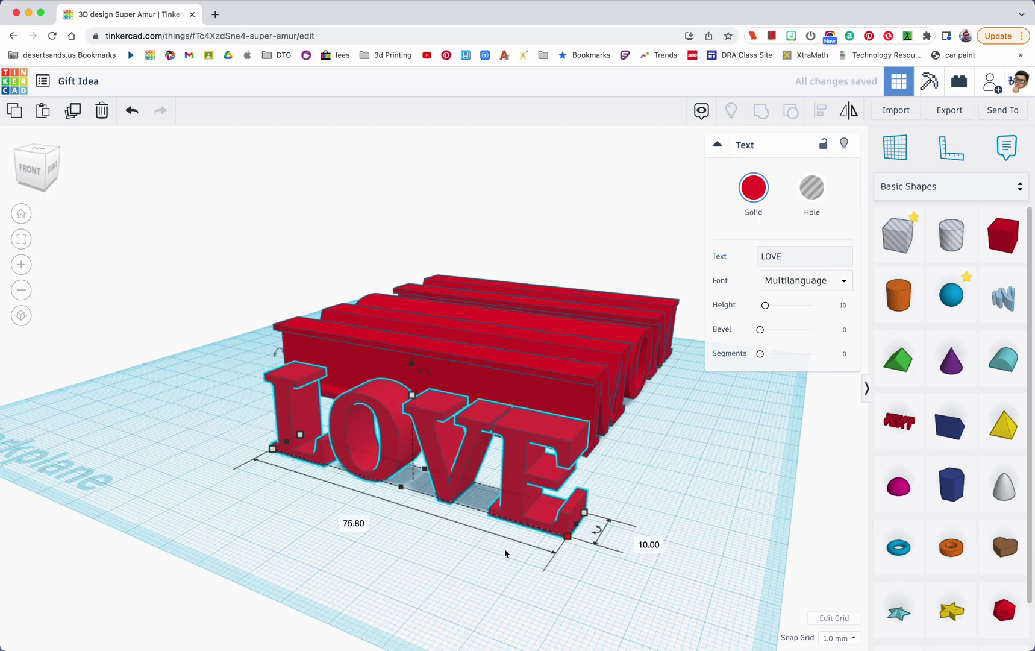
pyautogui.click(356, 523)
pyautogui.write('100')
pyautogui.press('Return')
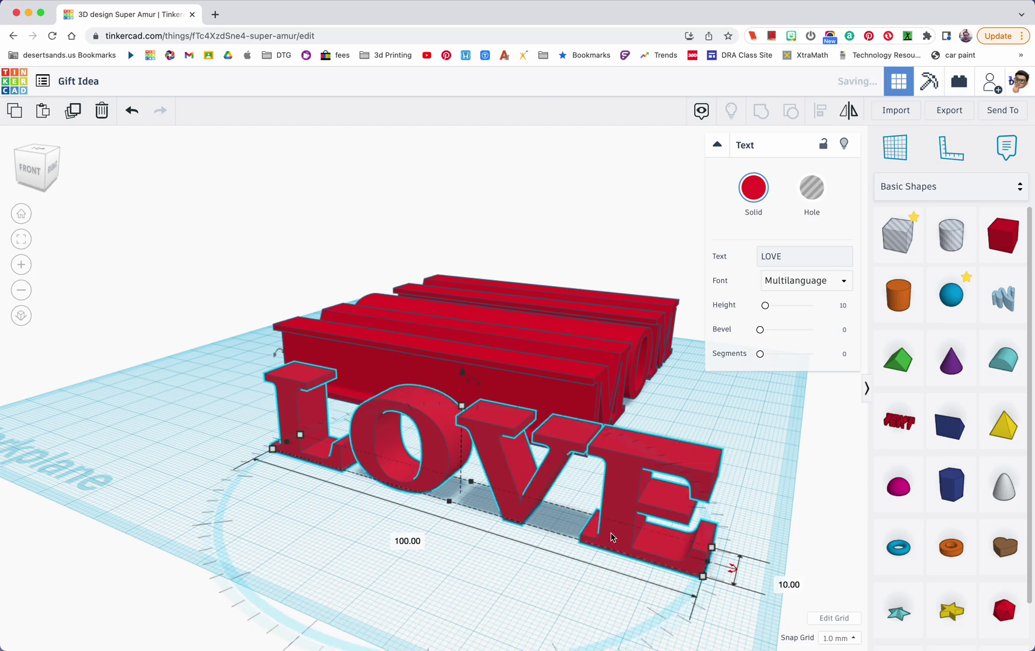
pyautogui.click(787, 585)
pyautogui.write('100')
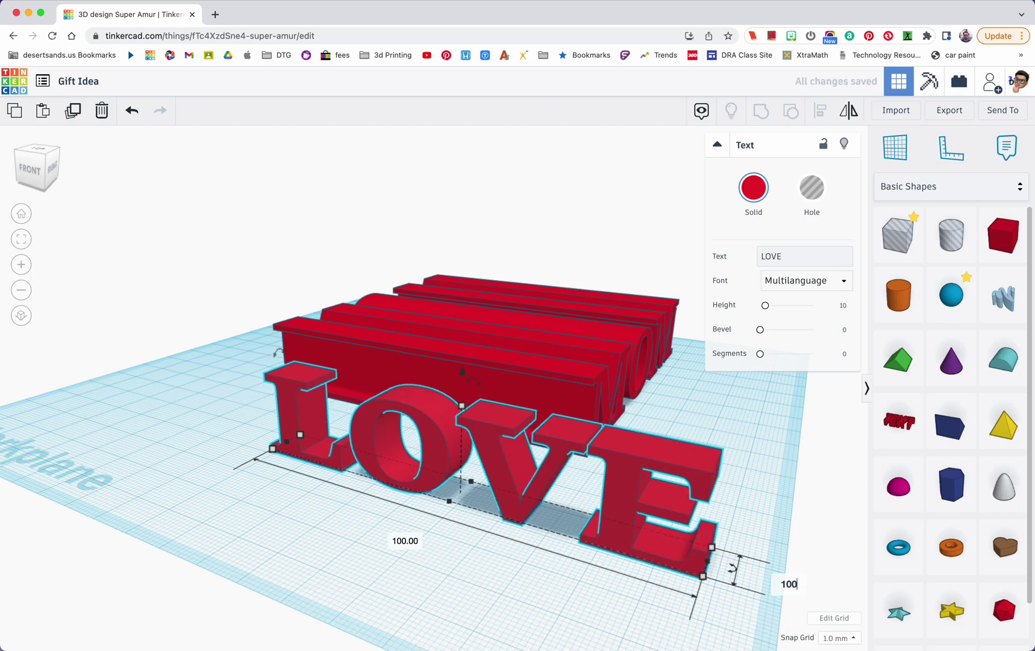
pyautogui.press('Return')
# Step: Position LOVE beside MOM and turn it into a hole
pyautogui.moveTo(631, 540); pyautogui.dragTo(481, 458)
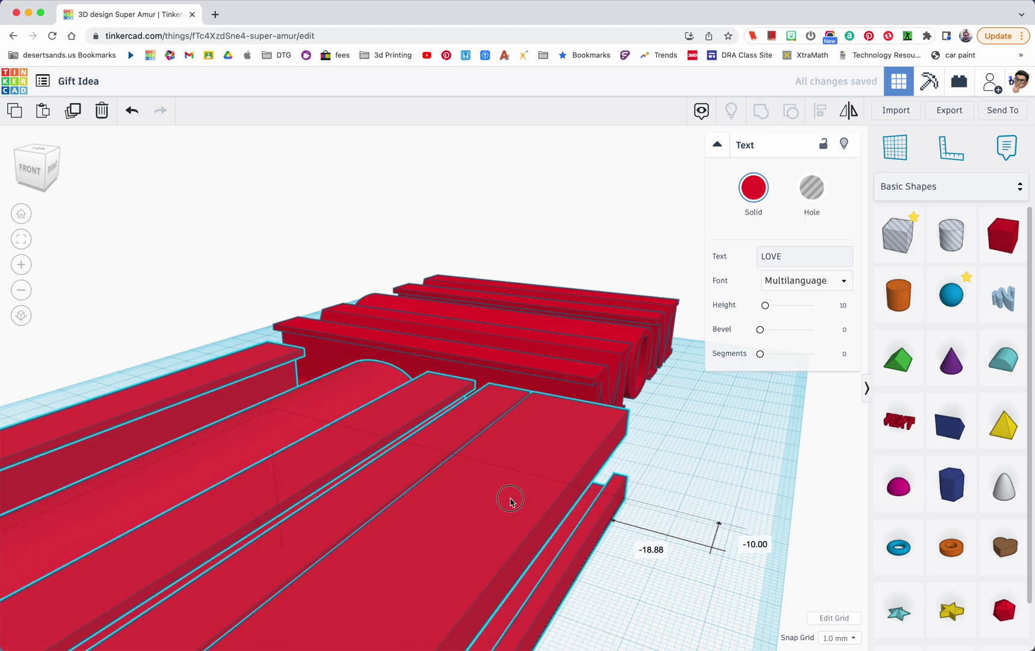
pyautogui.moveTo(639, 403); pyautogui.dragTo(303, 308)
pyautogui.moveTo(310, 445); pyautogui.dragTo(499, 359)
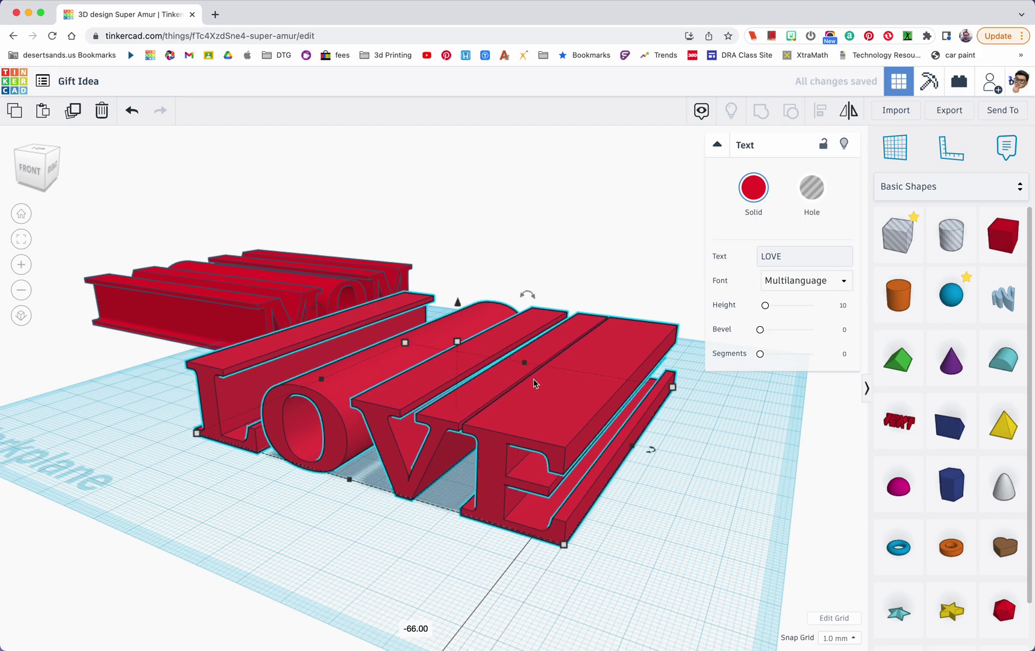
pyautogui.click(815, 196)
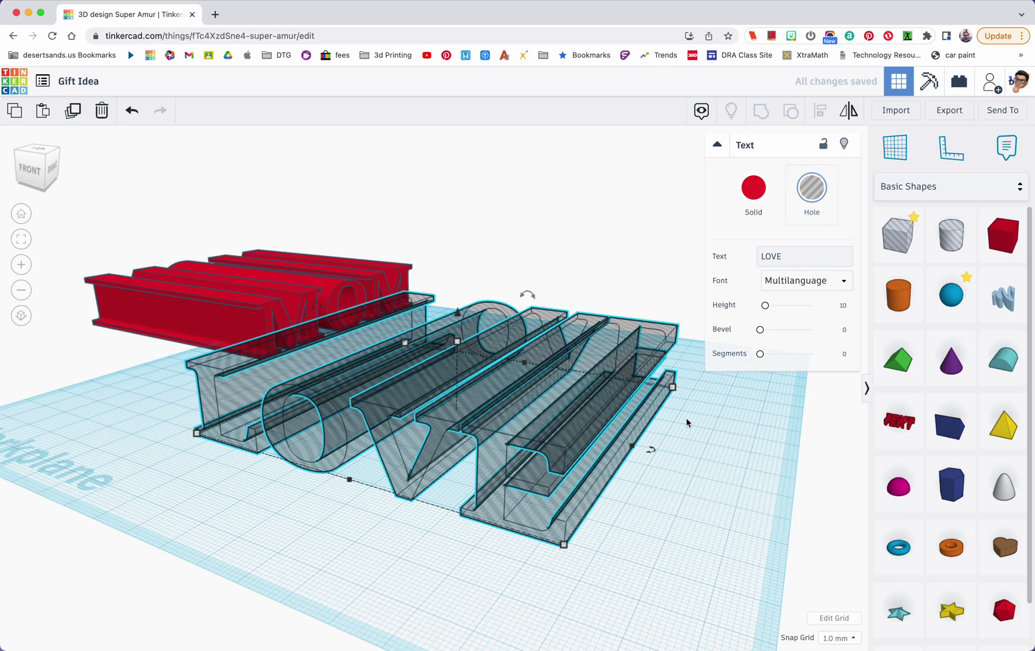
# Step: Add a Box to the workplane and set its length to 100
pyautogui.moveTo(600, 466)
pyautogui.mouseDown(button='right')
pyautogui.moveTo(635, 438)
pyautogui.moveTo(619, 450)
pyautogui.mouseUp(button='right')
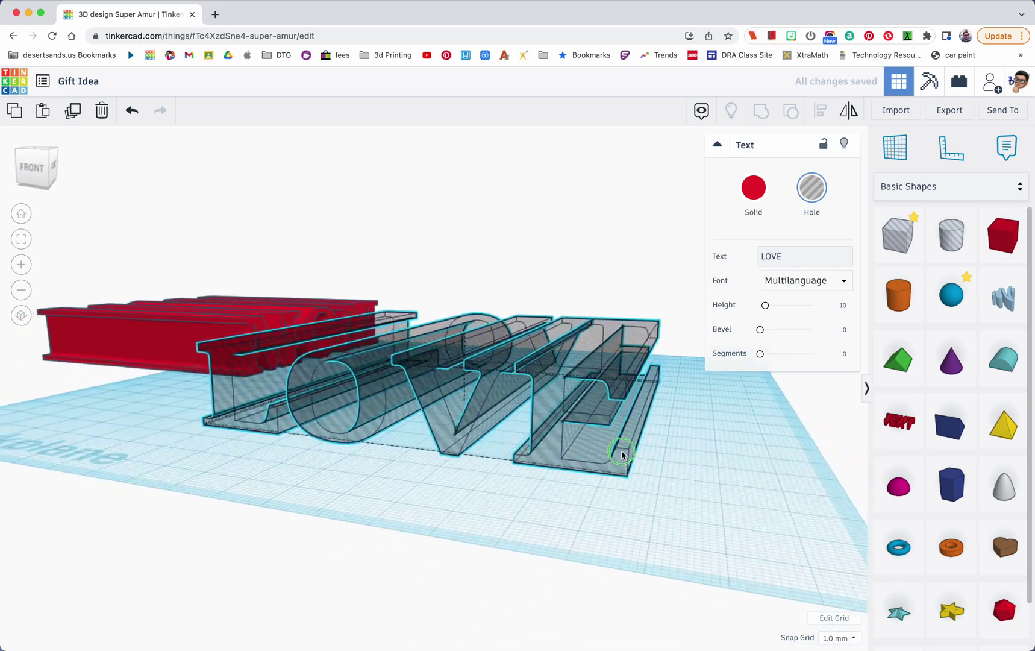
pyautogui.moveTo(1003, 235); pyautogui.dragTo(594, 474)
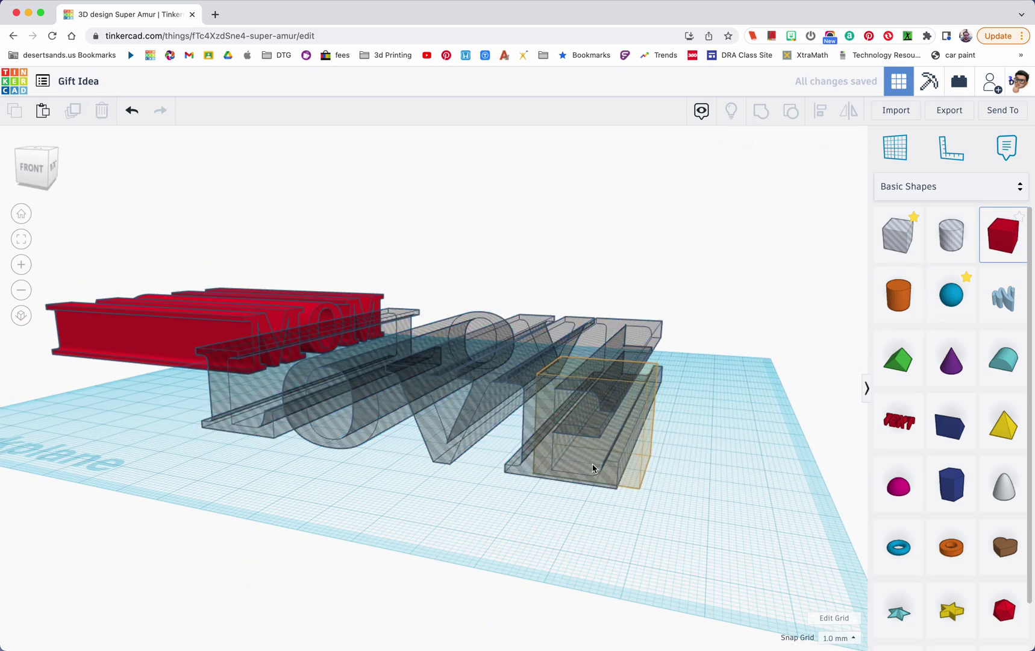
pyautogui.click(563, 517)
pyautogui.press('Return')
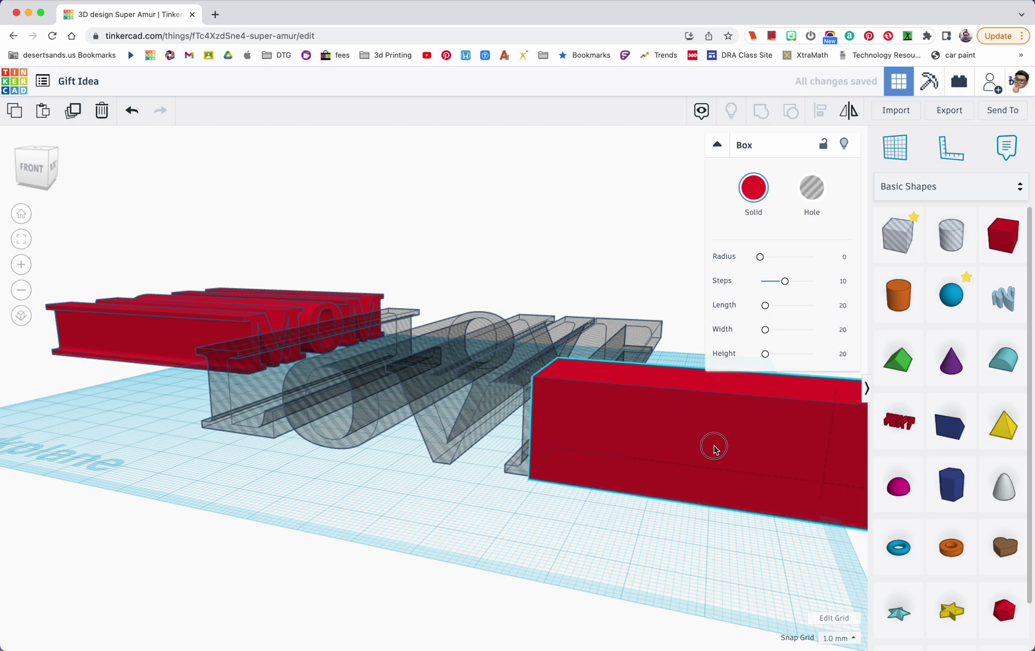
pyautogui.moveTo(717, 446); pyautogui.dragTo(332, 423)
# Step: Make the box 100 by 100 and move it over the LOVE letters
pyautogui.click(566, 500)
pyautogui.press('Return')
pyautogui.moveTo(339, 631)
pyautogui.mouseDown()
pyautogui.moveTo(665, 381)
pyautogui.moveTo(607, 462)
pyautogui.mouseUp()
pyautogui.moveTo(661, 522)
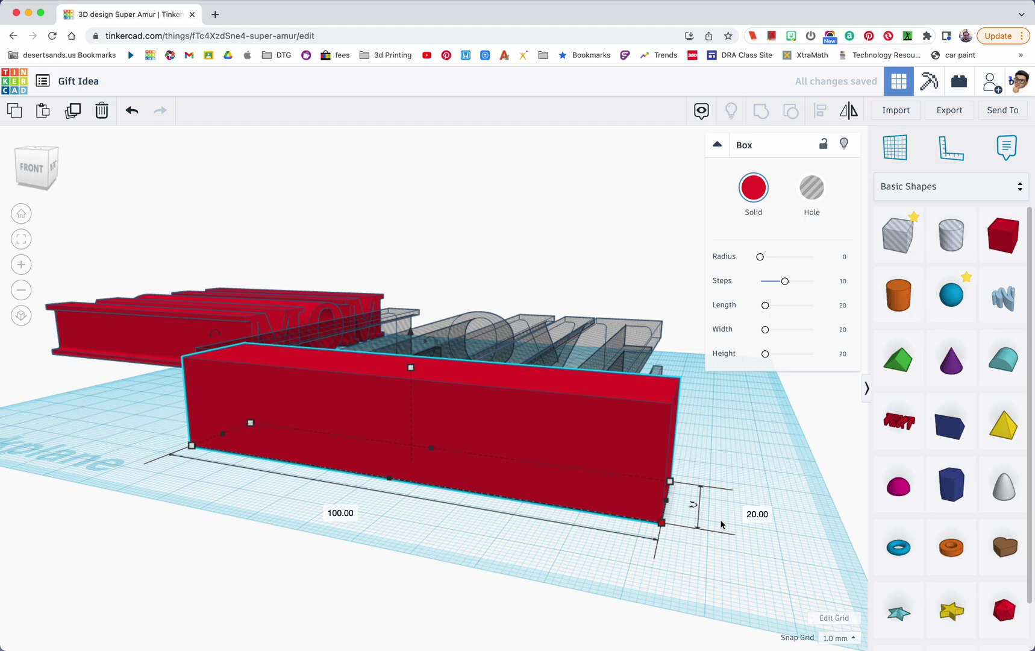
pyautogui.click(754, 514)
pyautogui.press('Return')
pyautogui.moveTo(608, 580); pyautogui.dragTo(597, 386)
pyautogui.press('f')
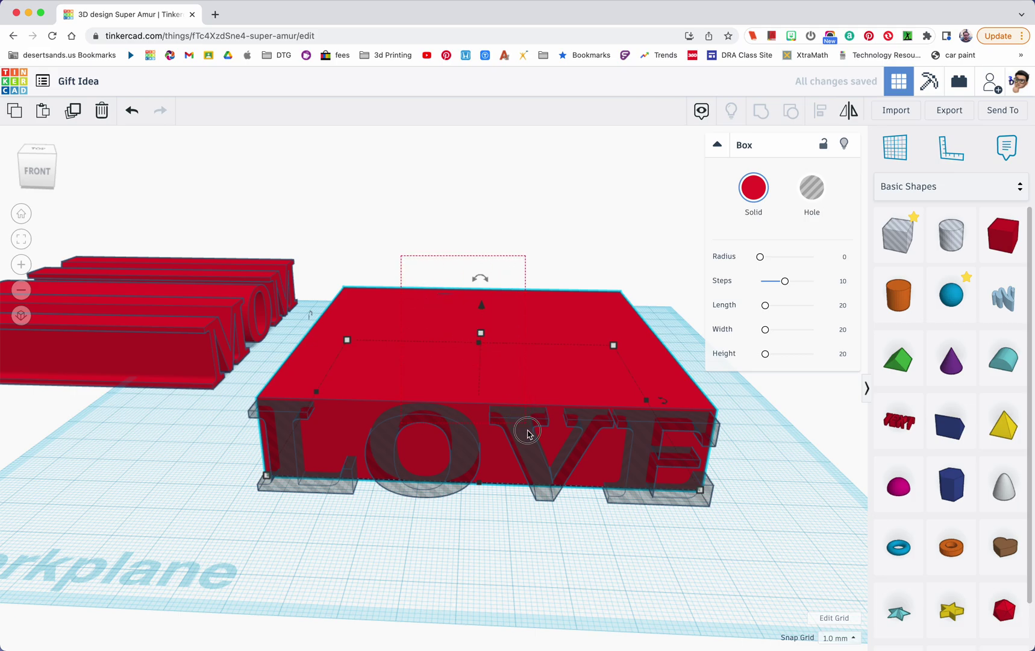
pyautogui.keyDown('shift'); pyautogui.click(532, 445); pyautogui.keyUp('shift')
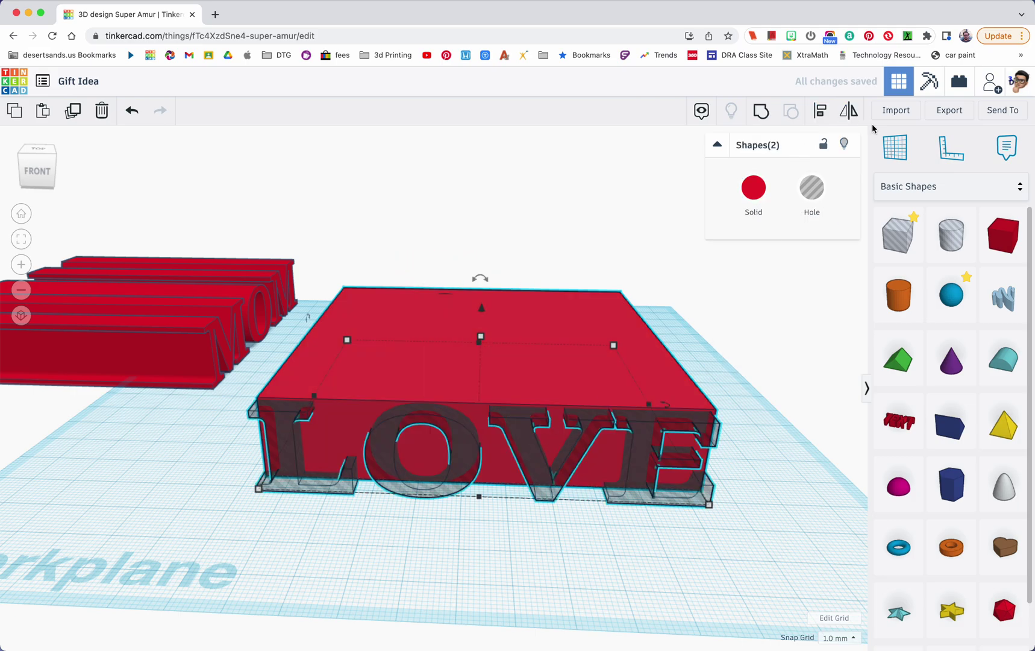
# Step: Centre the LOVE hole letters on the box and group them with Ctrl+G
pyautogui.click(818, 118)
pyautogui.click(478, 509)
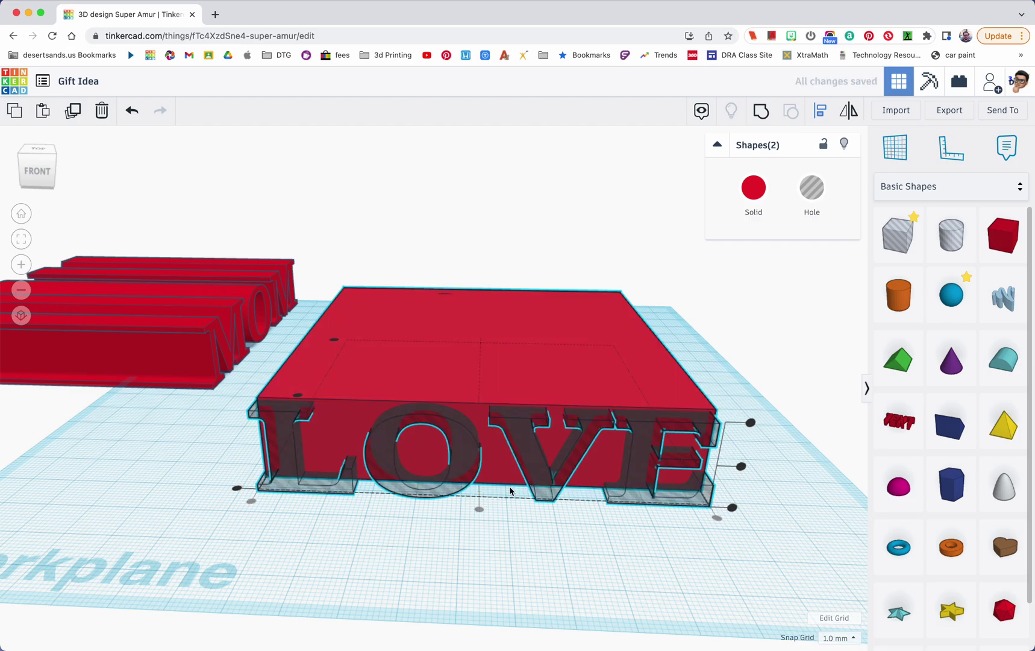
pyautogui.moveTo(620, 452)
pyautogui.mouseDown(button='right')
pyautogui.moveTo(705, 443)
pyautogui.moveTo(421, 463)
pyautogui.mouseUp(button='right')
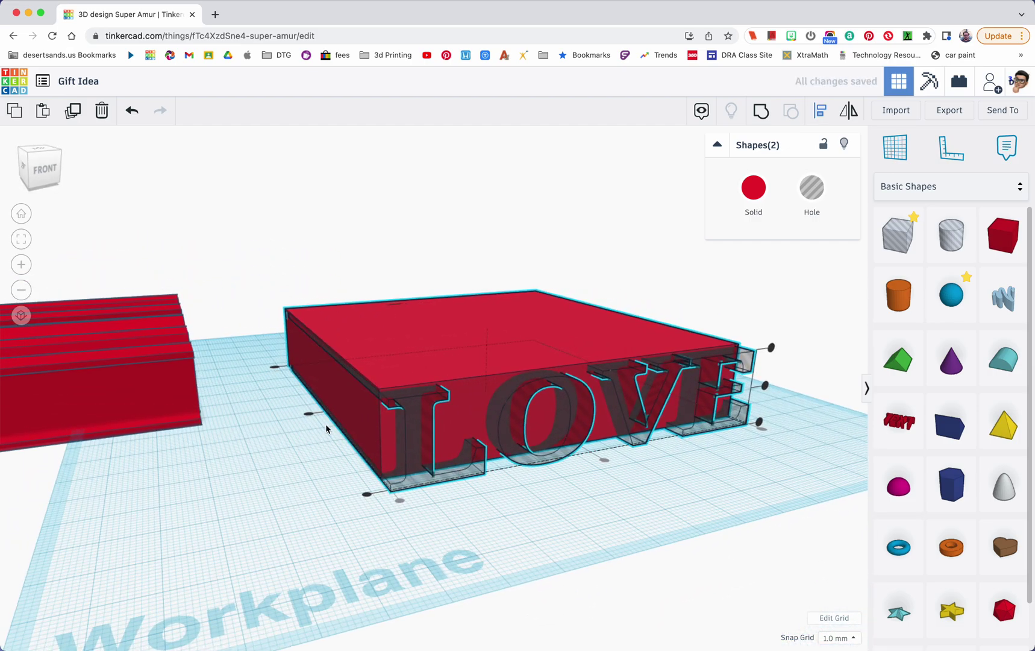
pyautogui.hotkey('ctrl', 'g')
pyautogui.click(520, 448)
pyautogui.moveTo(520, 447); pyautogui.dragTo(463, 451, button='right')
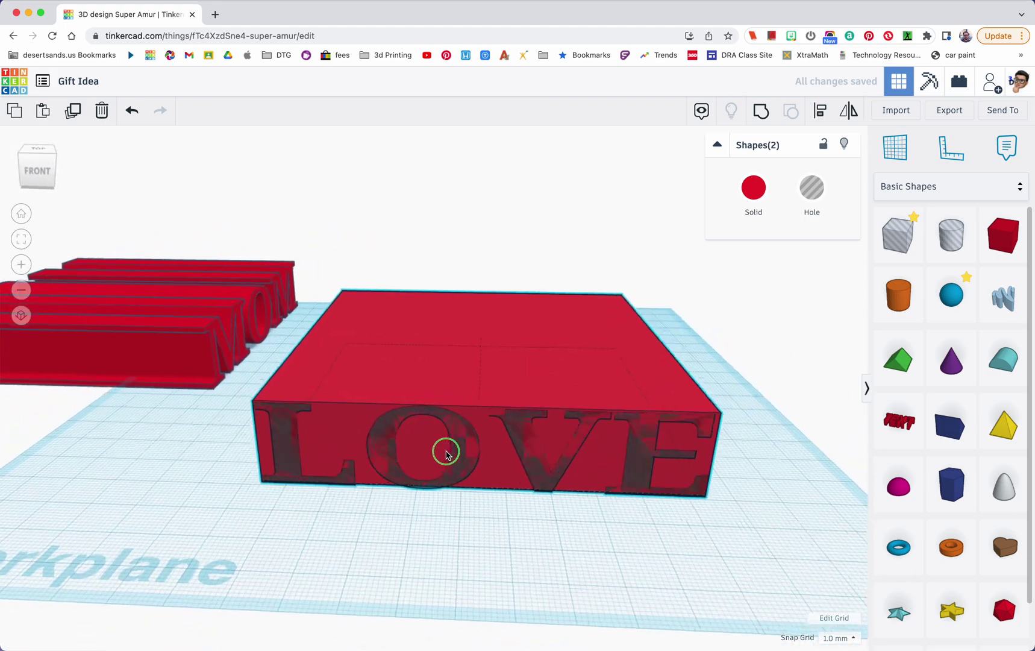
pyautogui.moveTo(462, 451); pyautogui.dragTo(446, 453, button='right')
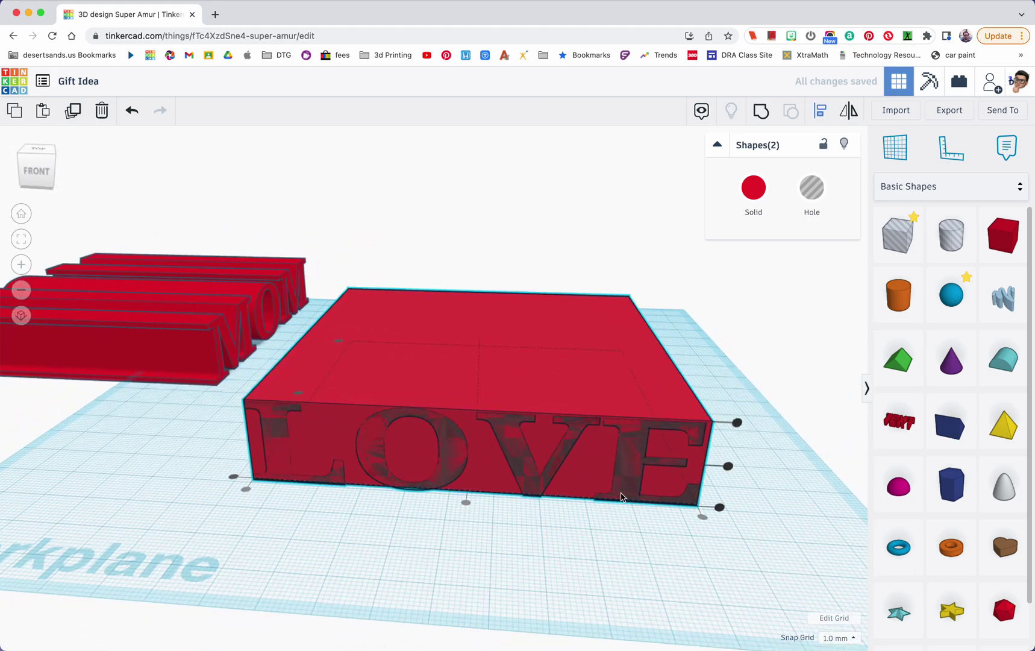
pyautogui.click(608, 547)
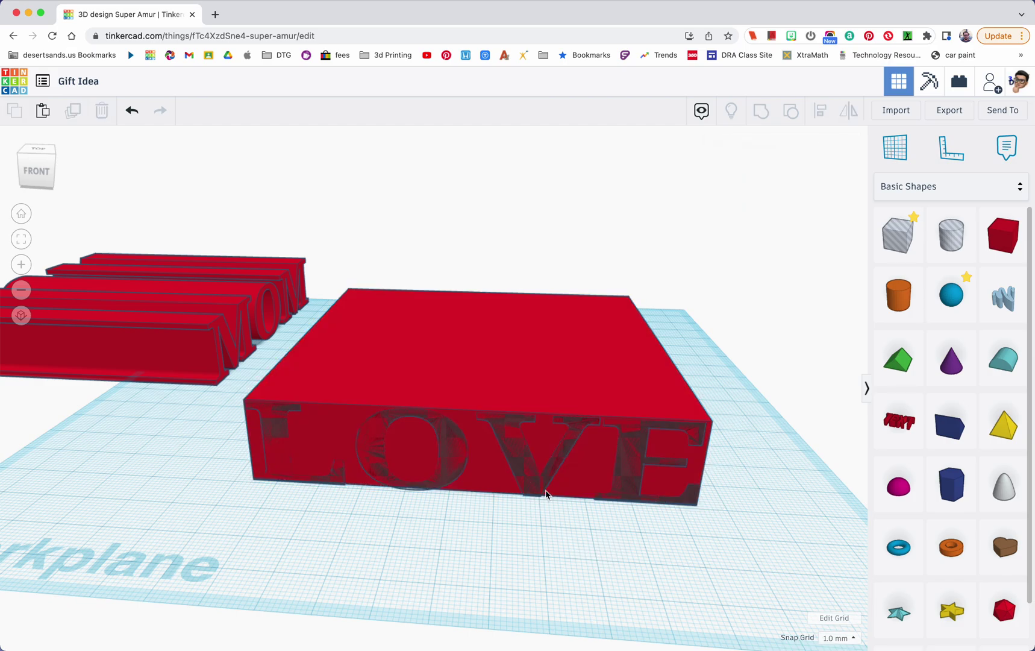
# Step: Make the LOVE text solid and the box a hole
pyautogui.click(540, 489)
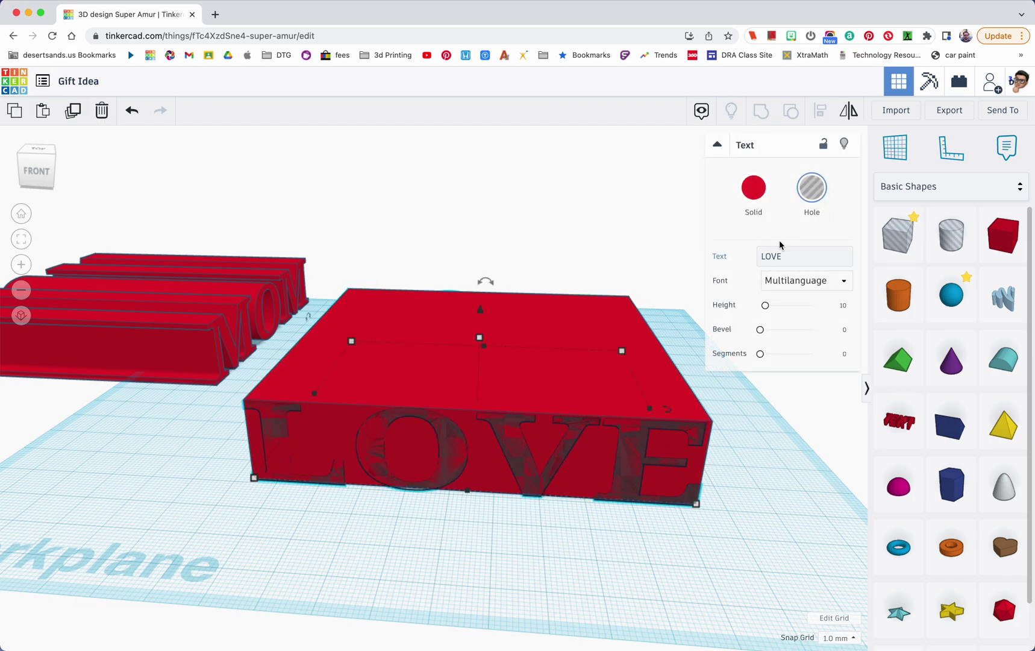
pyautogui.click(752, 192)
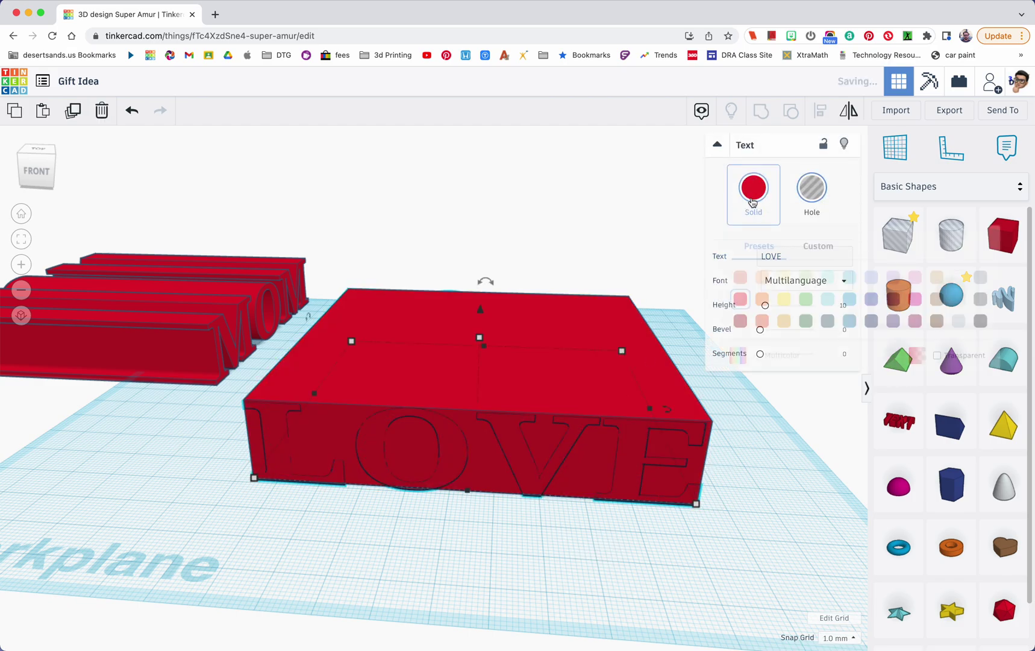
pyautogui.click(614, 311)
pyautogui.click(811, 187)
# Step: Group the hole box with LOVE, leaving four thin red strips
pyautogui.moveTo(747, 416)
pyautogui.mouseDown(button='right')
pyautogui.moveTo(538, 402)
pyautogui.moveTo(404, 416)
pyautogui.moveTo(727, 404)
pyautogui.moveTo(622, 361)
pyautogui.mouseUp(button='right')
pyautogui.keyDown('shift'); pyautogui.click(616, 381); pyautogui.keyUp('shift')
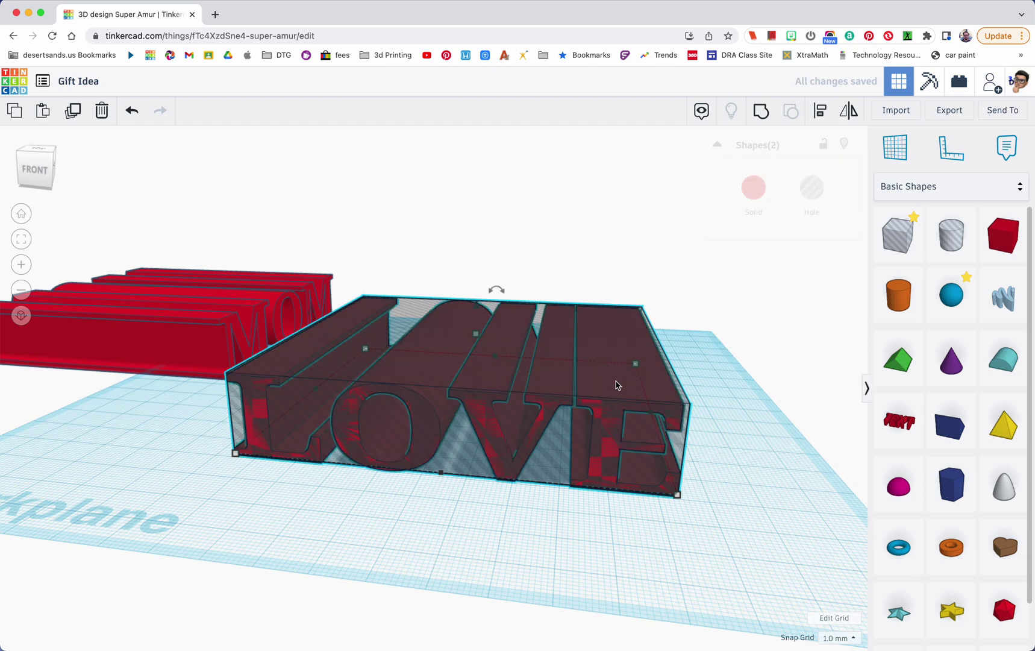
pyautogui.click(763, 113)
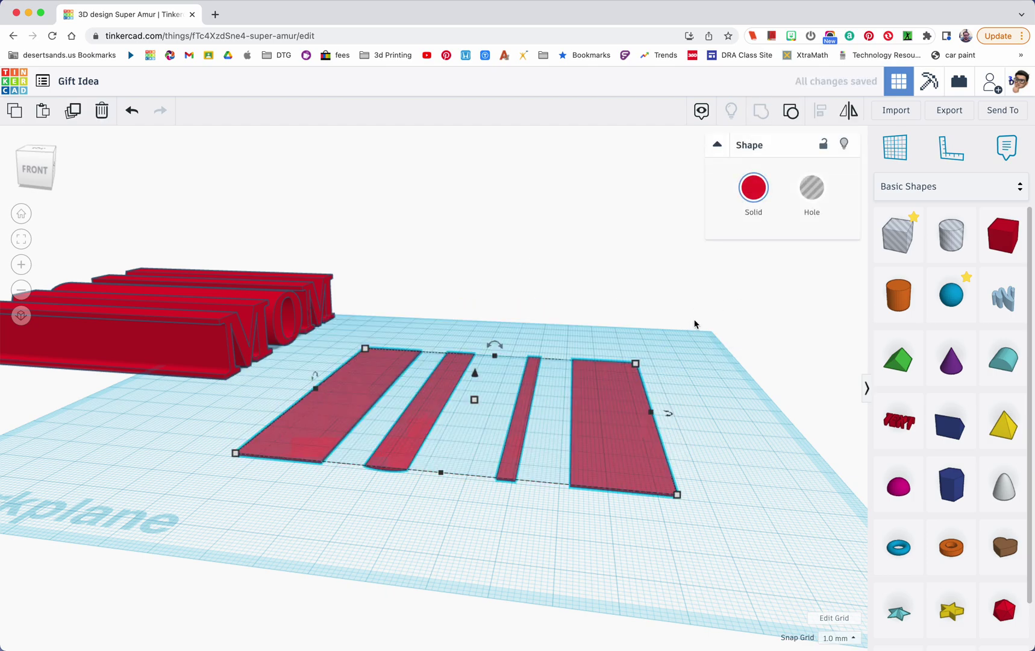
pyautogui.moveTo(655, 413)
pyautogui.mouseDown(button='right')
pyautogui.moveTo(554, 385)
pyautogui.moveTo(658, 354)
pyautogui.mouseUp(button='right')
# Step: Undo the strip grouping and lift LOVE slightly off the workplane
pyautogui.click(659, 354)
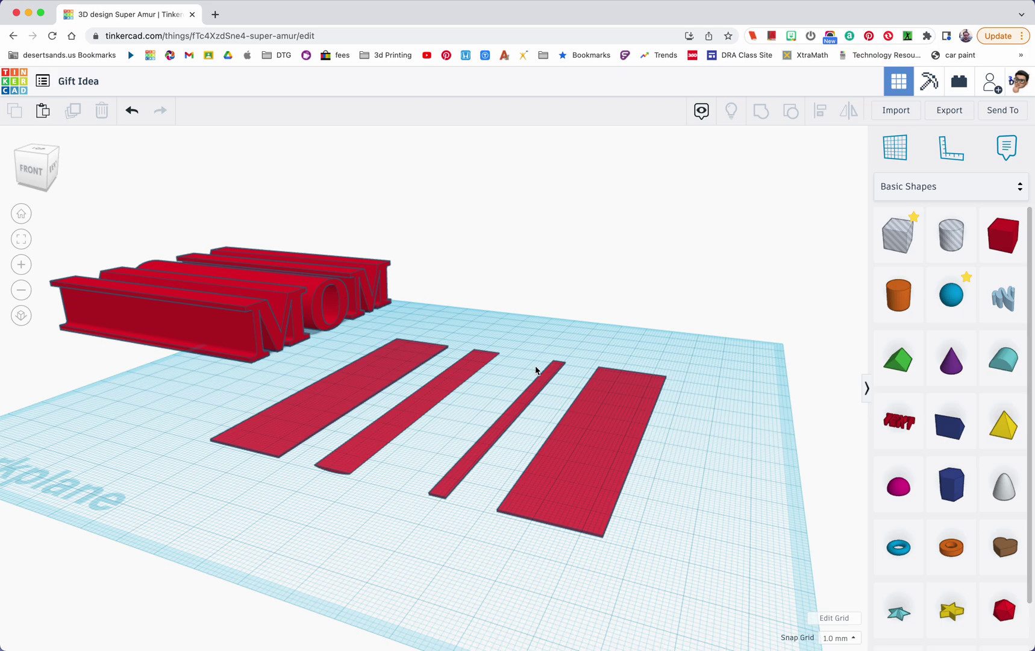
pyautogui.click(588, 396)
pyautogui.hotkey('ctrl', 'z')
pyautogui.moveTo(566, 451); pyautogui.dragTo(570, 423, button='right')
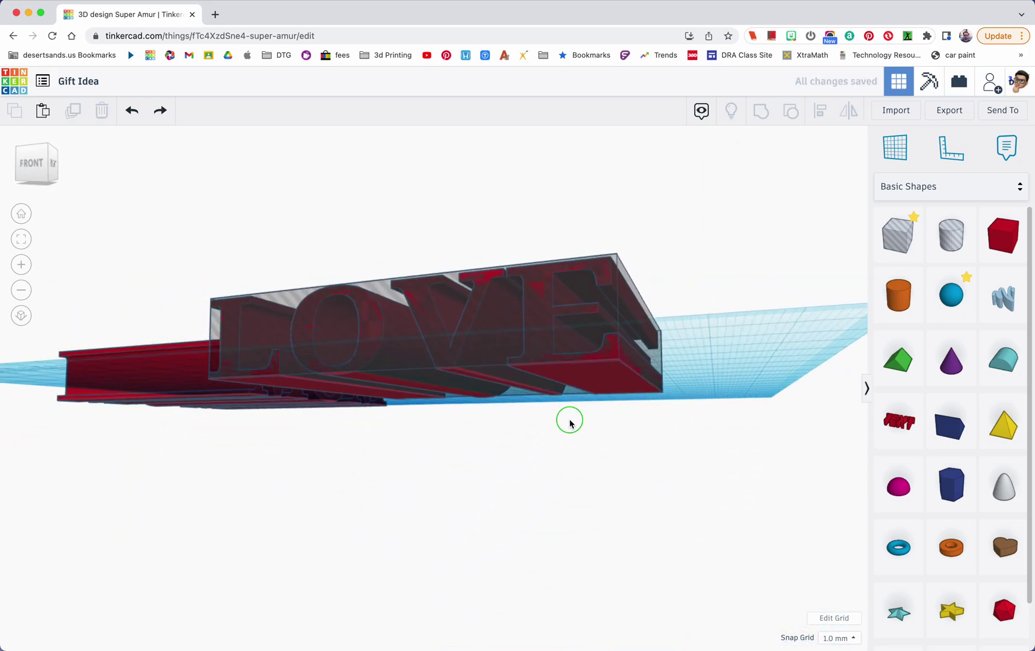
pyautogui.click(571, 376)
pyautogui.moveTo(467, 420); pyautogui.dragTo(464, 416)
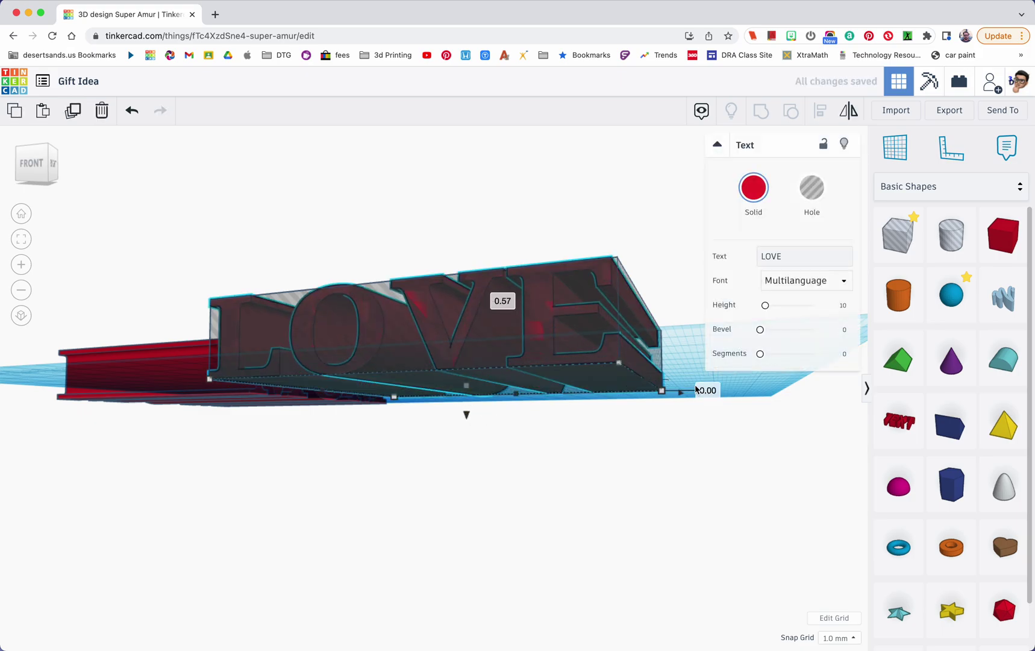
# Step: Raise the hole box 18 mm above the workplane
pyautogui.moveTo(696, 388); pyautogui.dragTo(559, 393, button='right')
pyautogui.click(499, 500)
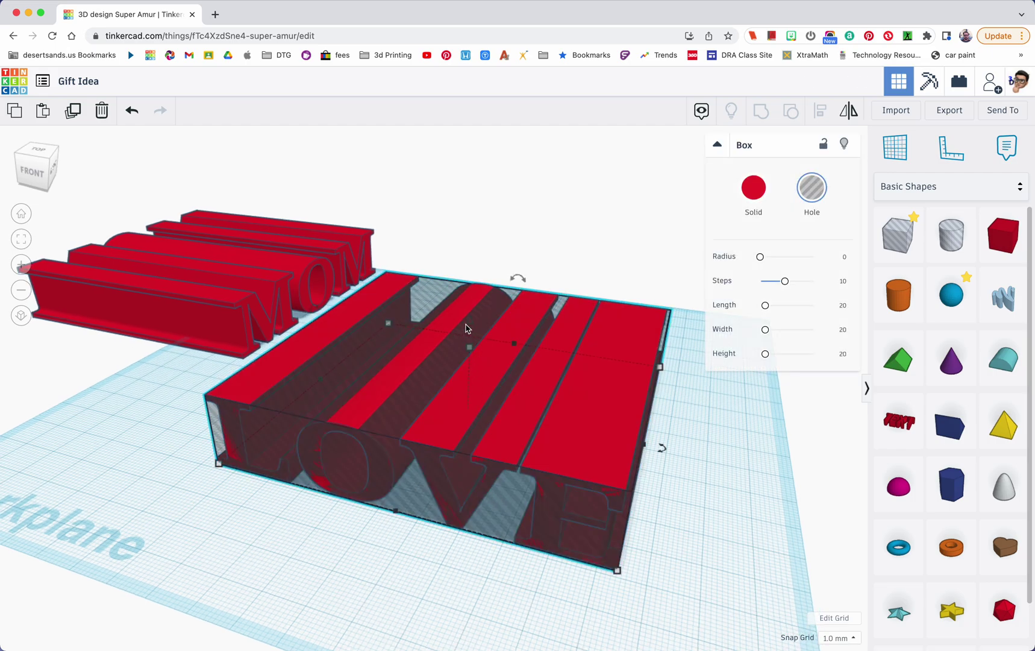
pyautogui.moveTo(471, 327); pyautogui.dragTo(471, 326, button='right')
pyautogui.moveTo(471, 325); pyautogui.dragTo(462, 242)
# Step: Make LOVE a hole, the box solid, and lower the box 2 mm
pyautogui.moveTo(467, 467); pyautogui.dragTo(479, 432, button='right')
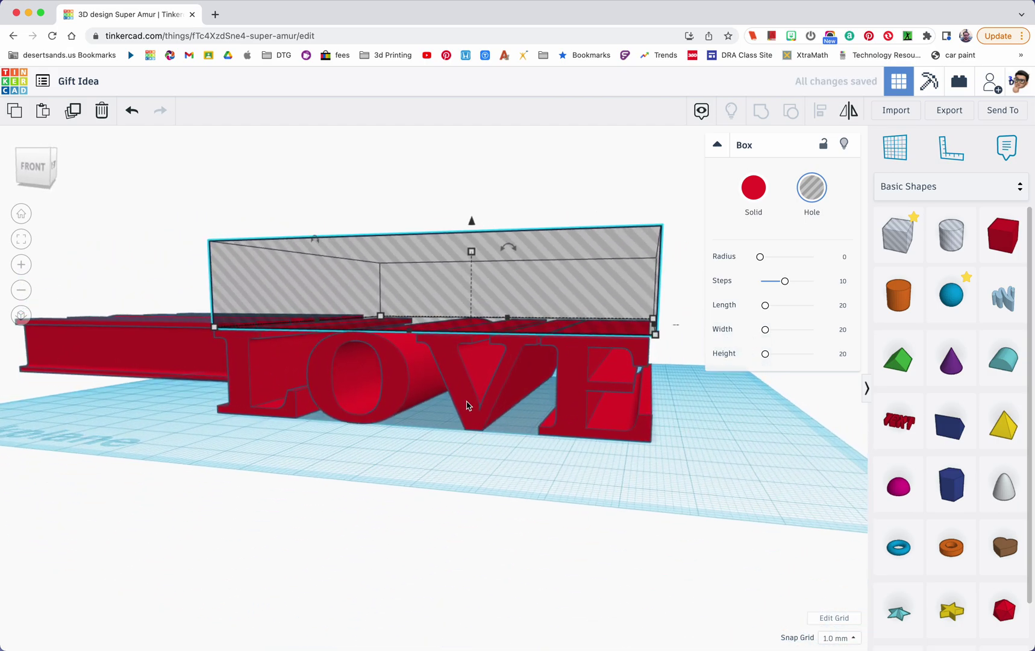
pyautogui.click(467, 405)
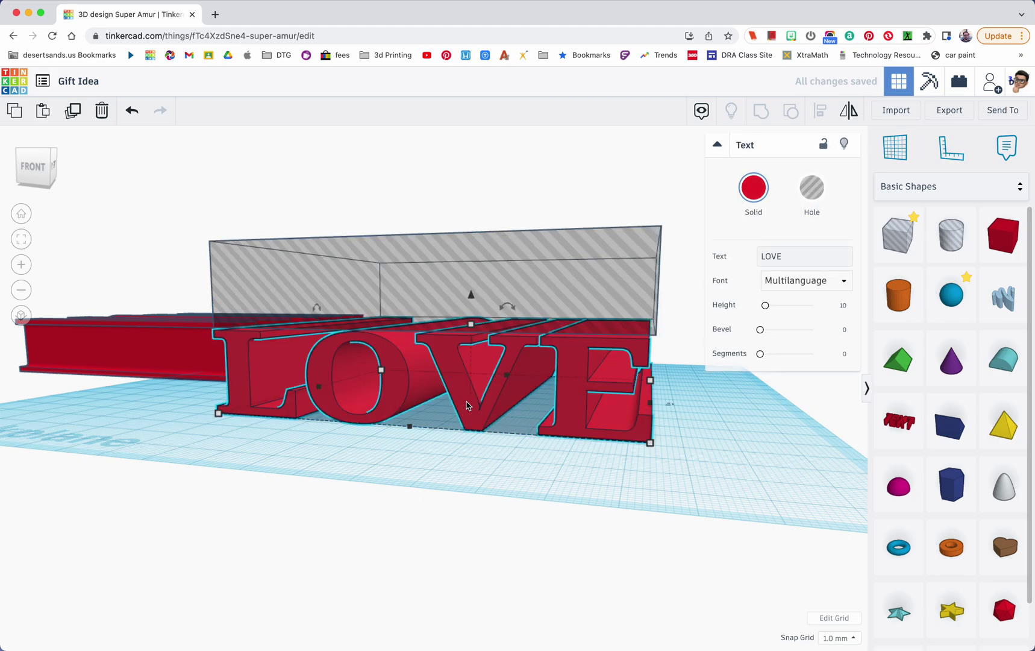
pyautogui.click(811, 188)
pyautogui.click(639, 308)
pyautogui.click(753, 187)
pyautogui.moveTo(474, 224); pyautogui.dragTo(473, 229)
# Step: Set a box dimension to 20 and group the box with the LOVE hole
pyautogui.click(739, 395)
pyautogui.write('20')
pyautogui.press('Return')
pyautogui.click(649, 402)
pyautogui.moveTo(650, 402); pyautogui.dragTo(651, 392, button='right')
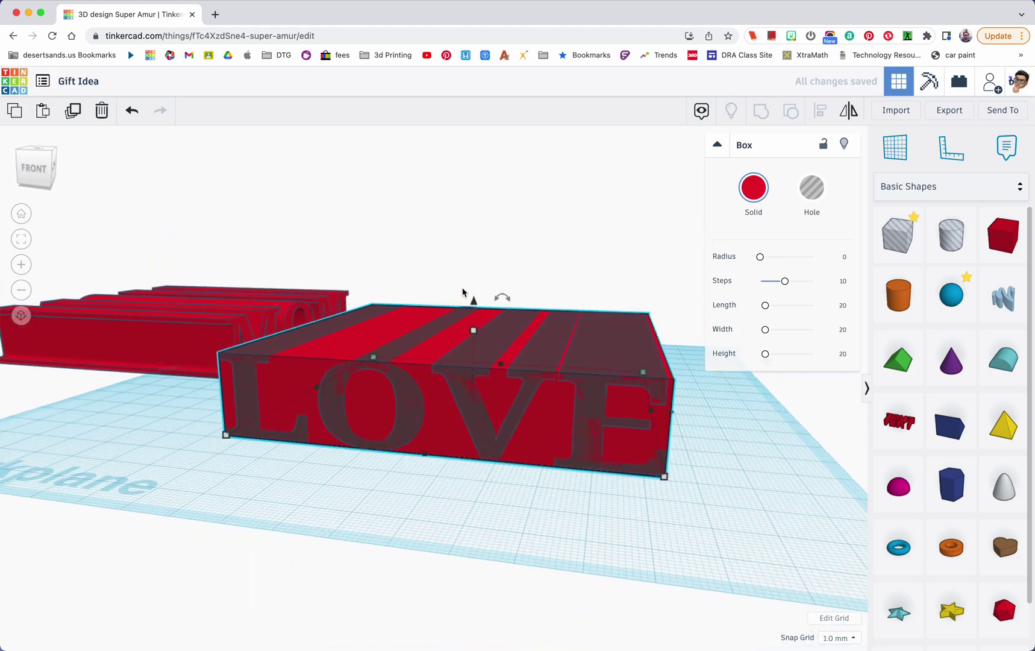
pyautogui.keyDown('shift'); pyautogui.click(533, 398); pyautogui.keyUp('shift')
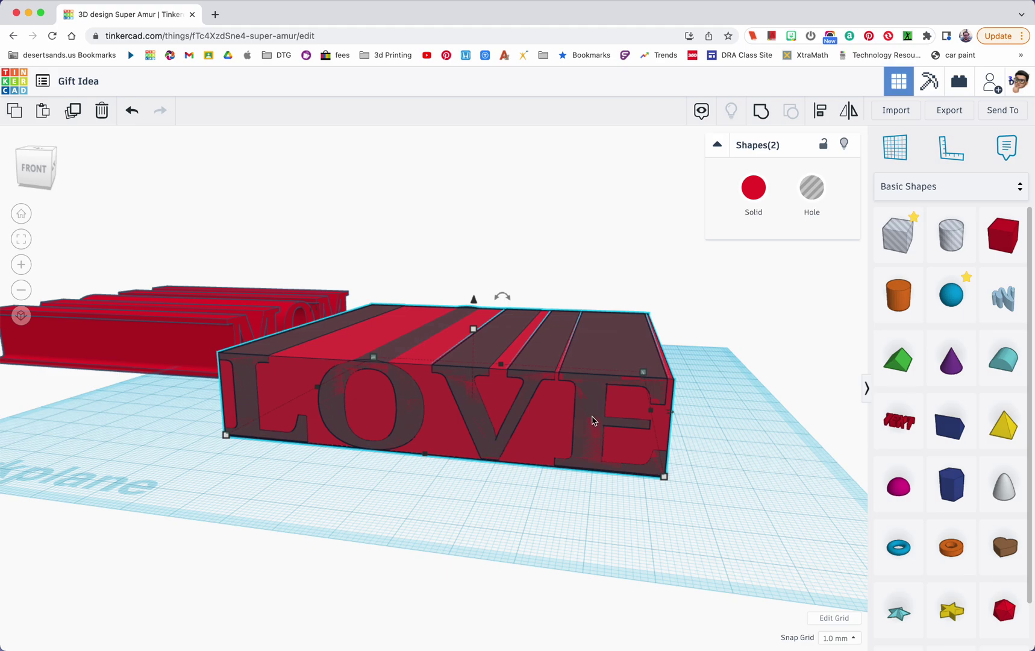
pyautogui.click(760, 112)
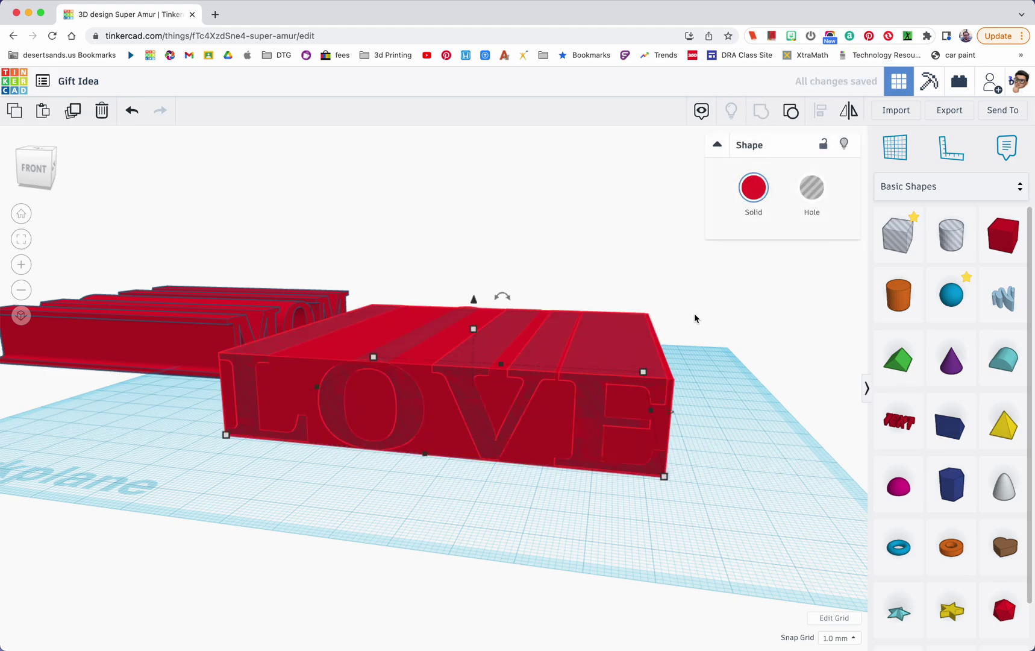
pyautogui.moveTo(631, 395)
pyautogui.mouseDown(button='right')
pyautogui.moveTo(643, 378)
pyautogui.moveTo(583, 394)
pyautogui.mouseUp(button='right')
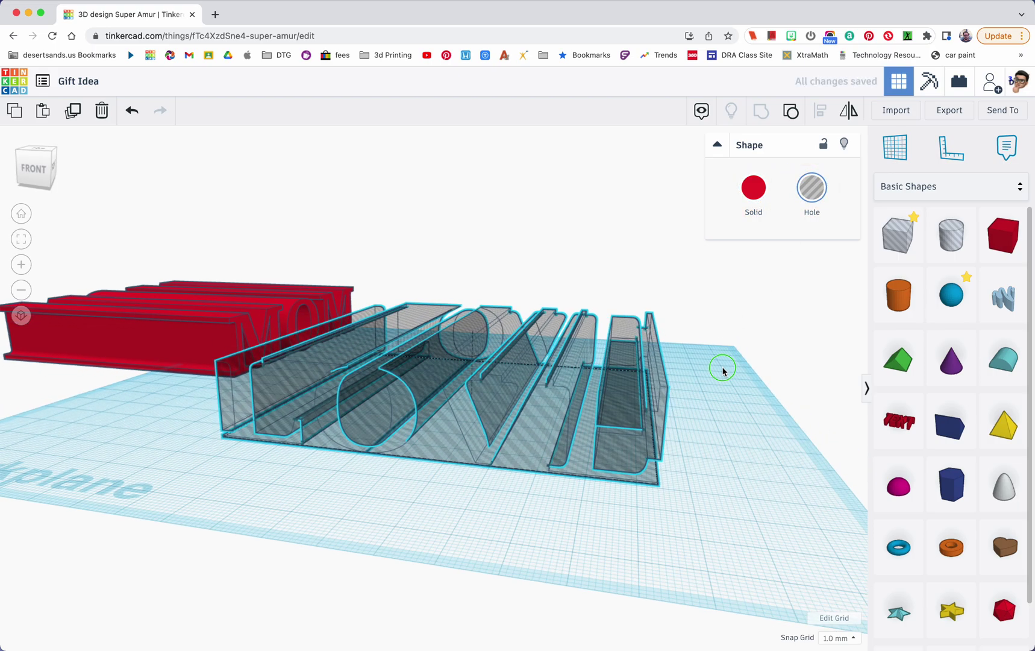
# Step: Move MOM onto the LOVE hole shape and select both
pyautogui.moveTo(725, 355); pyautogui.dragTo(716, 381, button='right')
pyautogui.moveTo(243, 300); pyautogui.dragTo(608, 415)
pyautogui.keyDown('shift'); pyautogui.click(656, 395); pyautogui.keyUp('shift')
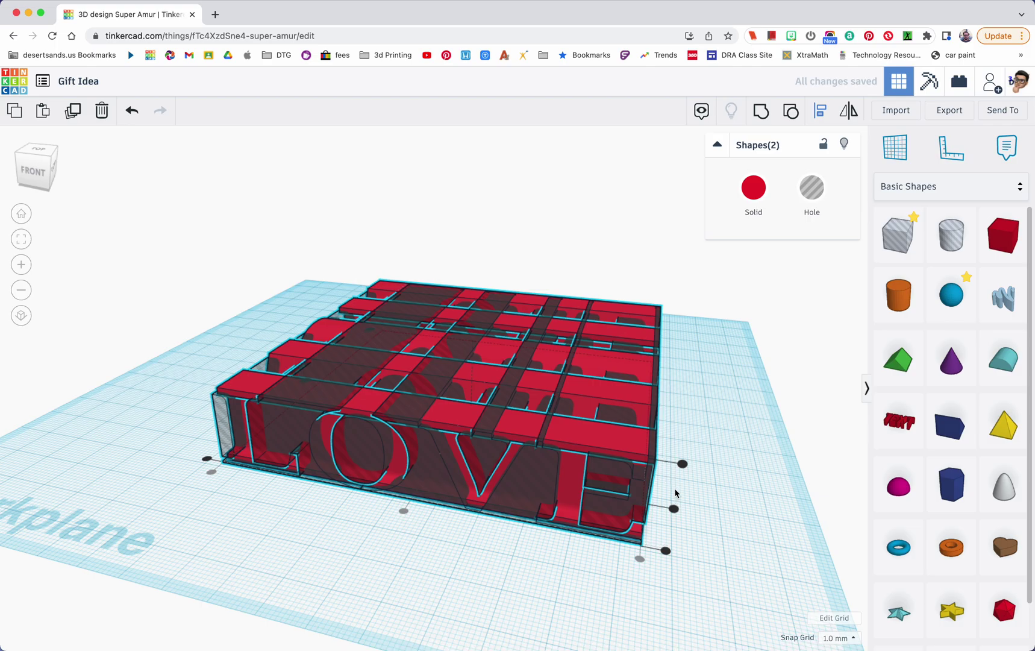
# Step: Orbit around the combined block to check the MOM and LOVE faces
pyautogui.moveTo(399, 509)
pyautogui.mouseDown(button='right')
pyautogui.moveTo(701, 488)
pyautogui.moveTo(585, 469)
pyautogui.moveTo(606, 449)
pyautogui.moveTo(688, 473)
pyautogui.moveTo(709, 465)
pyautogui.mouseUp(button='right')
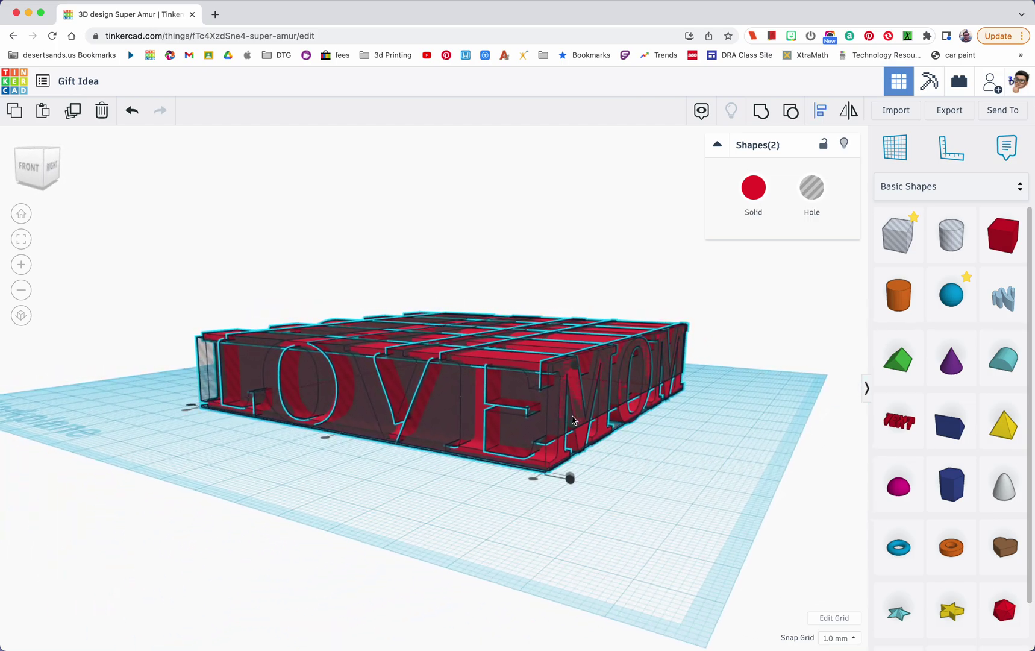
pyautogui.moveTo(439, 433)
pyautogui.mouseDown(button='right')
pyautogui.moveTo(492, 420)
pyautogui.moveTo(393, 416)
pyautogui.moveTo(406, 399)
pyautogui.moveTo(652, 429)
pyautogui.mouseUp(button='right')
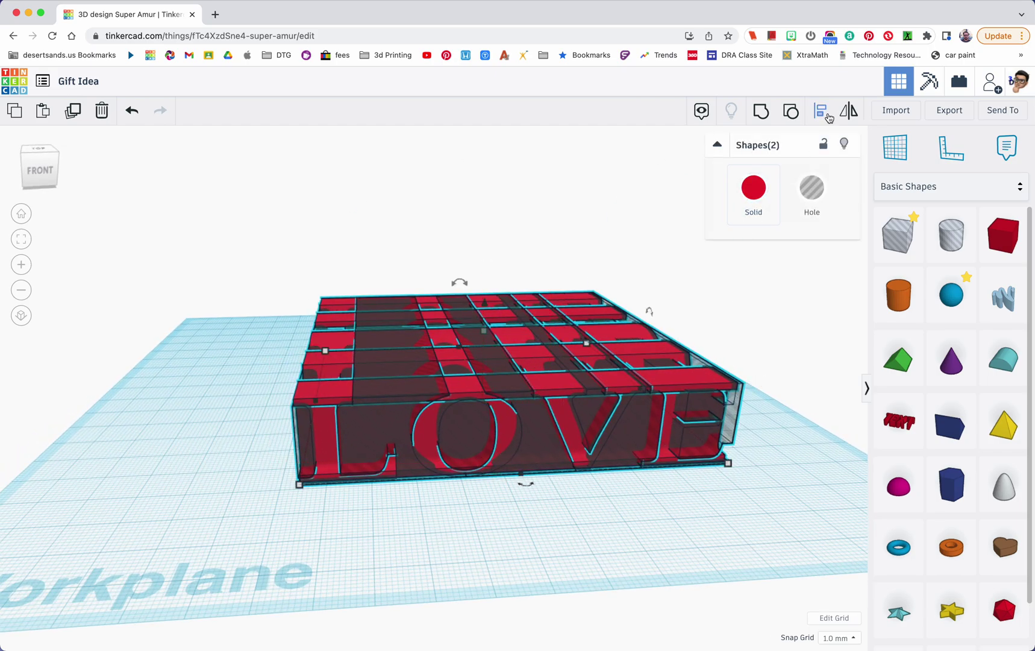
pyautogui.moveTo(751, 429)
pyautogui.mouseDown(button='right')
pyautogui.moveTo(675, 418)
pyautogui.moveTo(683, 423)
pyautogui.mouseUp(button='right')
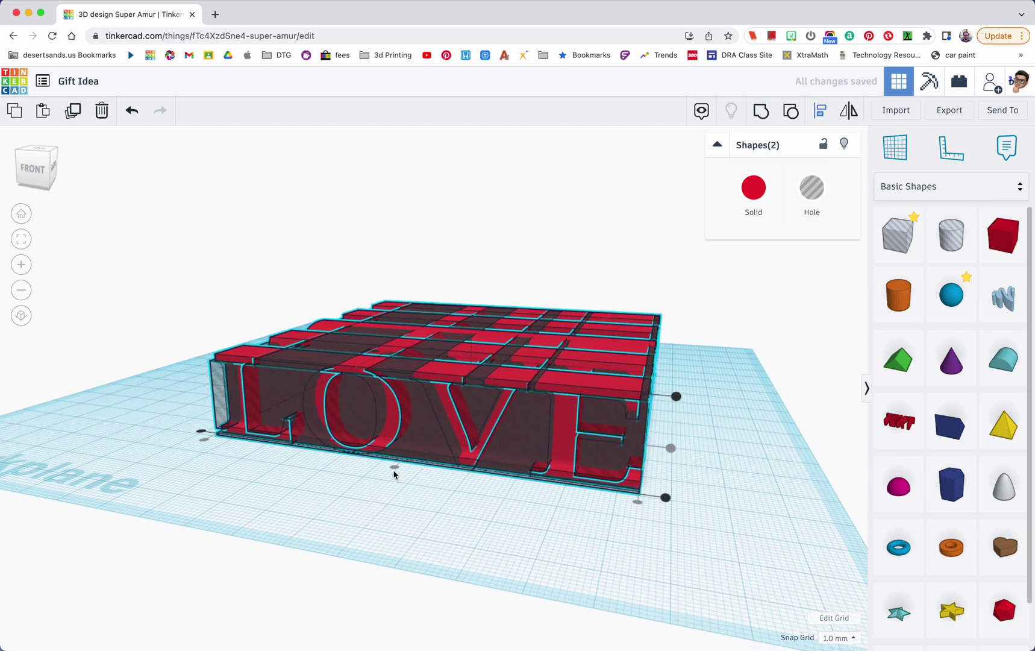
pyautogui.moveTo(394, 474); pyautogui.dragTo(621, 471, button='right')
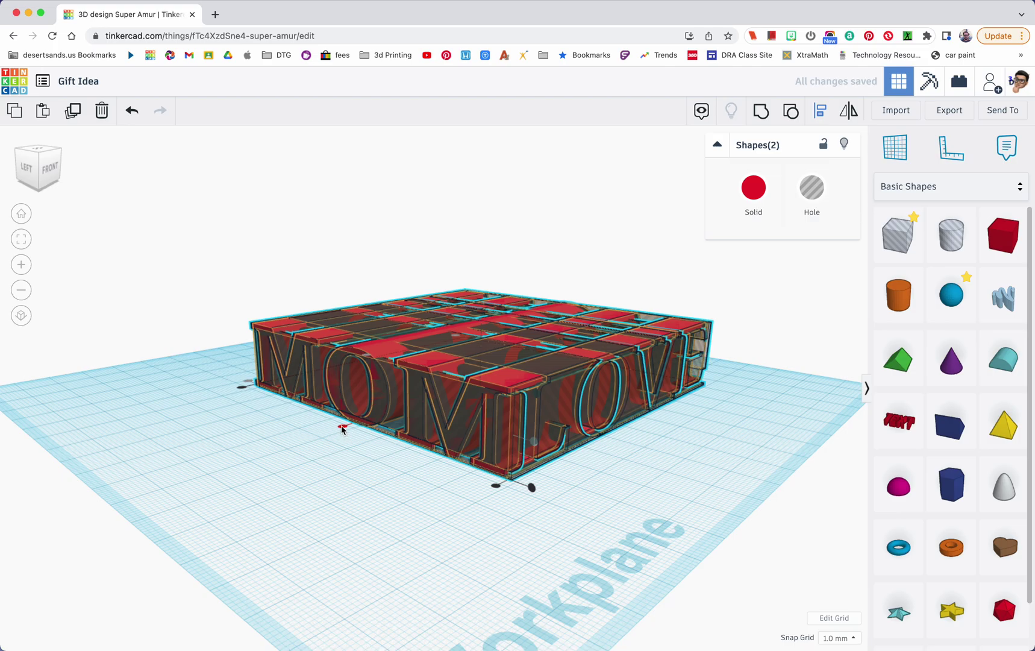
pyautogui.moveTo(592, 459); pyautogui.dragTo(429, 471, button='right')
pyautogui.moveTo(553, 402)
pyautogui.mouseDown(button='right')
pyautogui.moveTo(434, 400)
pyautogui.moveTo(548, 417)
pyautogui.mouseUp(button='right')
# Step: Select MOM with the LOVE hole shape and compare the MOM and LOVE faces
pyautogui.moveTo(615, 464); pyautogui.dragTo(613, 465, button='right')
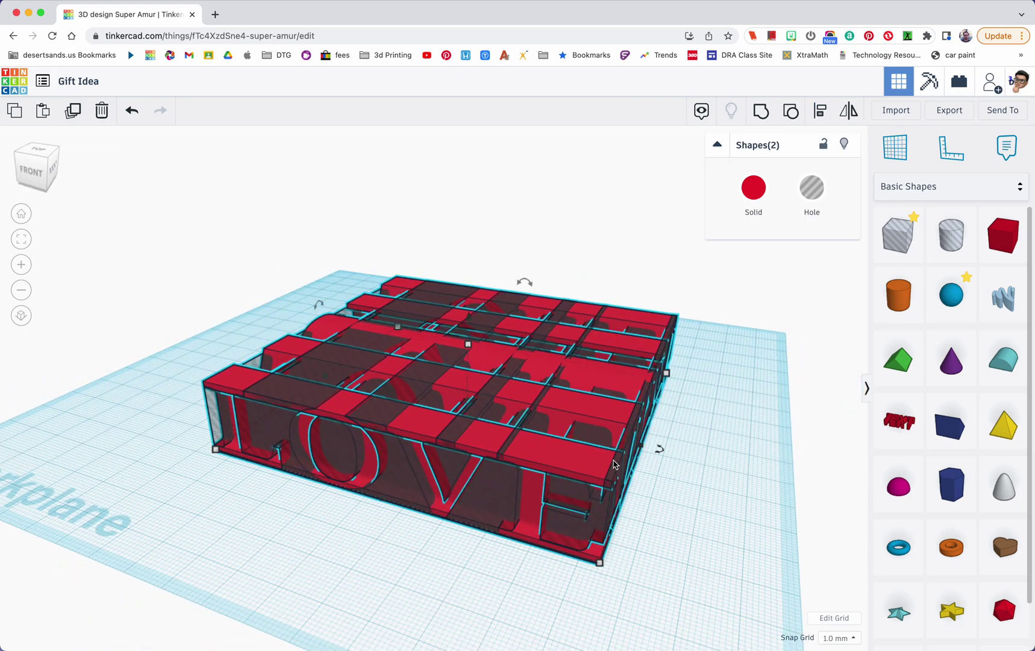
pyautogui.moveTo(701, 364); pyautogui.dragTo(504, 405, button='right')
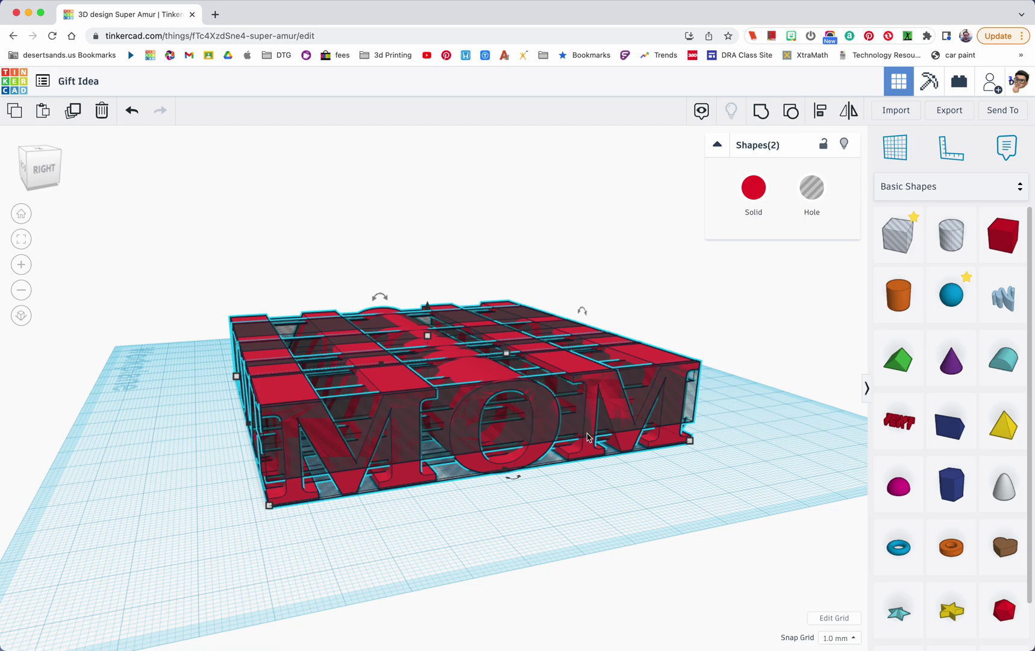
pyautogui.click(563, 414)
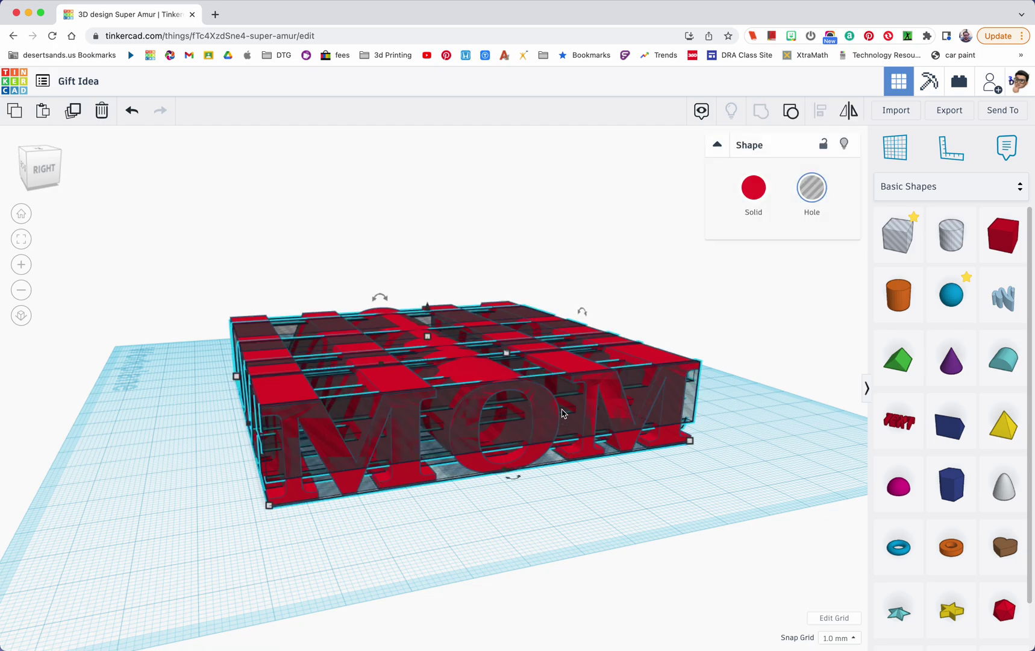
pyautogui.moveTo(620, 439); pyautogui.dragTo(590, 436, button='right')
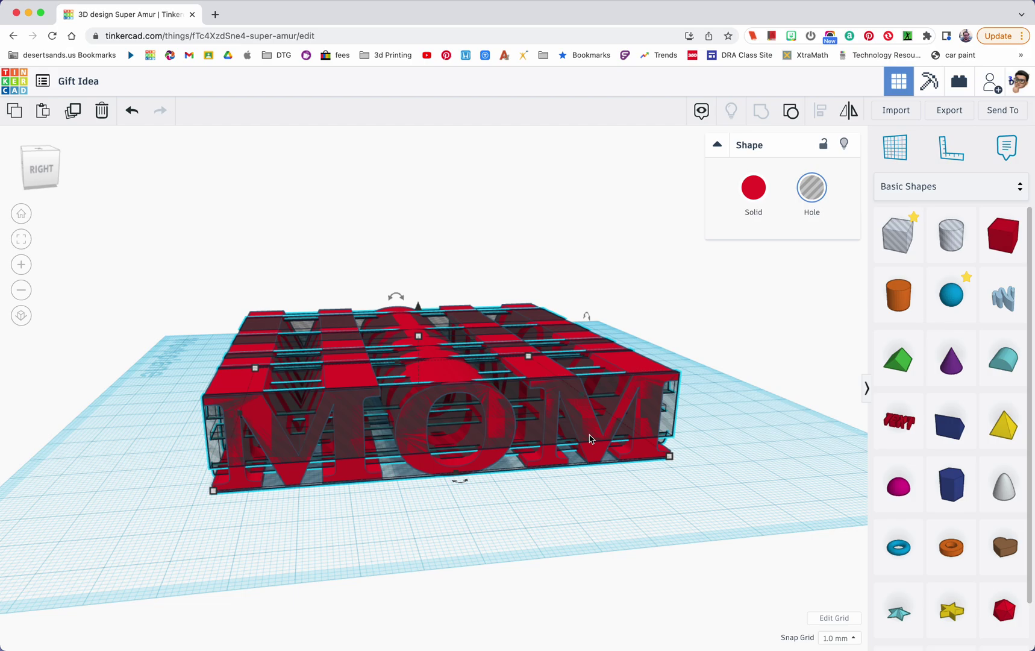
pyautogui.moveTo(480, 442)
pyautogui.mouseDown(button='right')
pyautogui.moveTo(686, 443)
pyautogui.moveTo(582, 455)
pyautogui.mouseUp(button='right')
pyautogui.moveTo(668, 434); pyautogui.dragTo(598, 444, button='right')
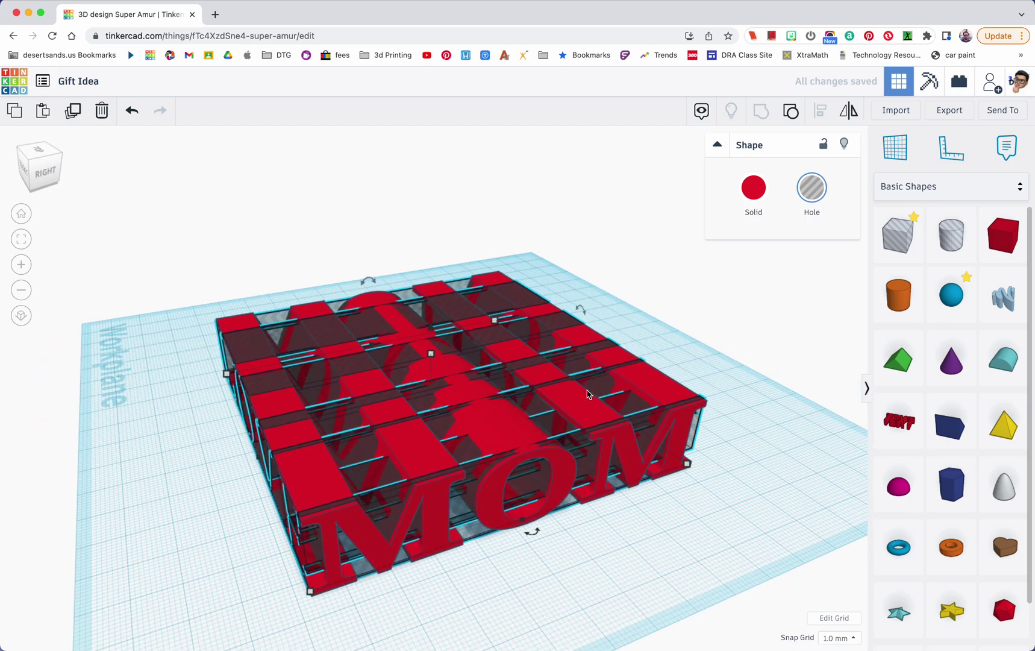
# Step: Group the MOM lettering and hole shapes into one solid block
pyautogui.keyDown('shift'); pyautogui.click(588, 394); pyautogui.keyUp('shift')
pyautogui.click(756, 115)
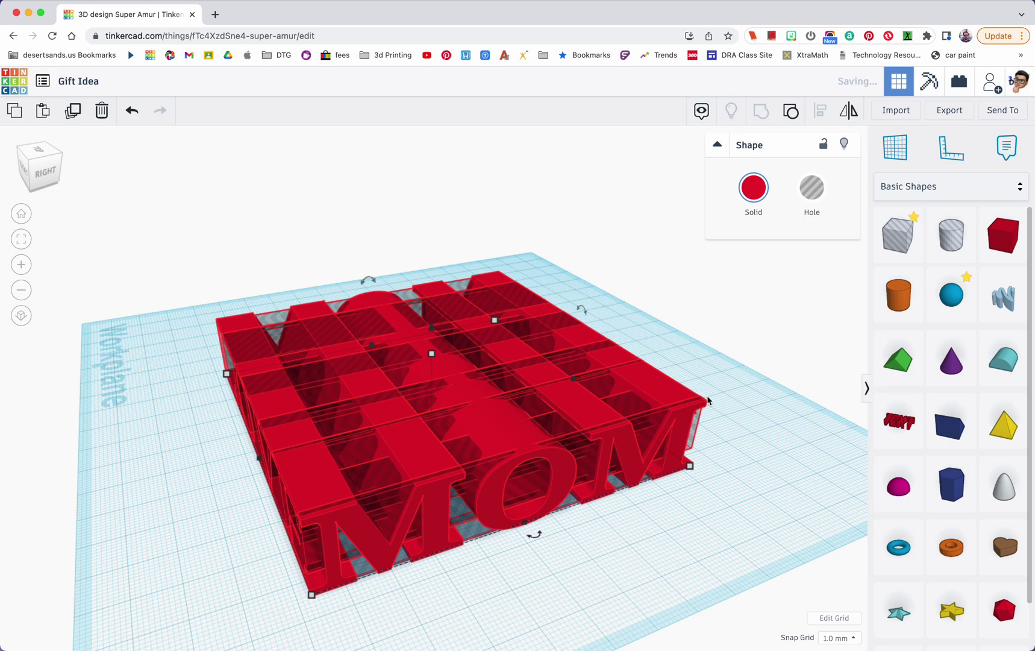
pyautogui.moveTo(707, 400); pyautogui.dragTo(660, 367, button='right')
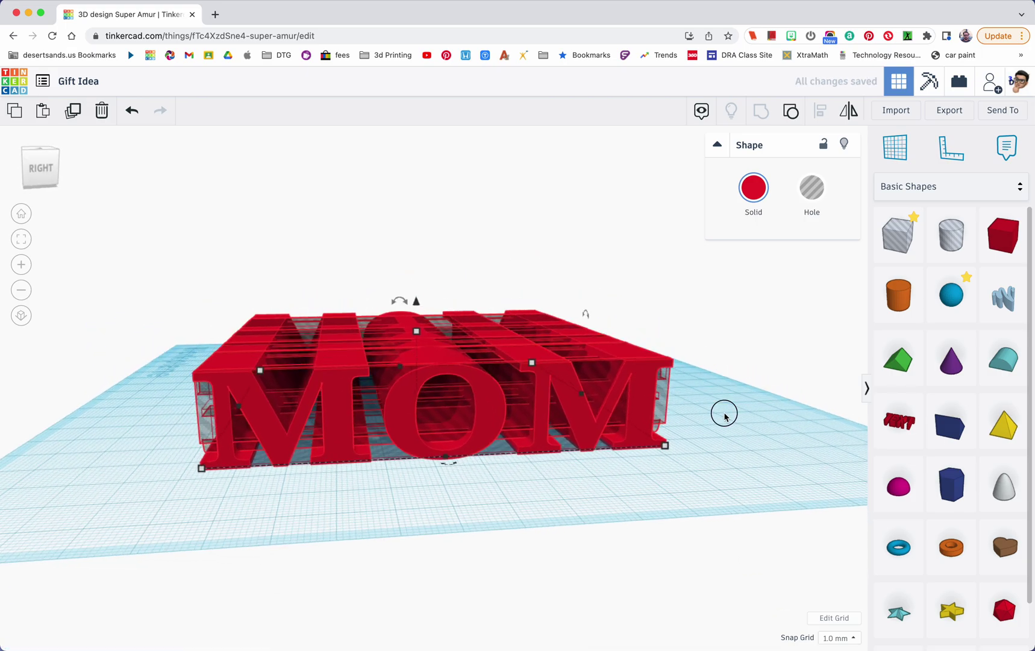
pyautogui.click(737, 420)
pyautogui.moveTo(737, 420)
pyautogui.mouseDown(button='right')
pyautogui.moveTo(568, 403)
pyautogui.moveTo(532, 418)
pyautogui.moveTo(610, 413)
pyautogui.moveTo(593, 445)
pyautogui.moveTo(556, 473)
pyautogui.moveTo(573, 416)
pyautogui.moveTo(534, 413)
pyautogui.moveTo(555, 416)
pyautogui.mouseUp(button='right')
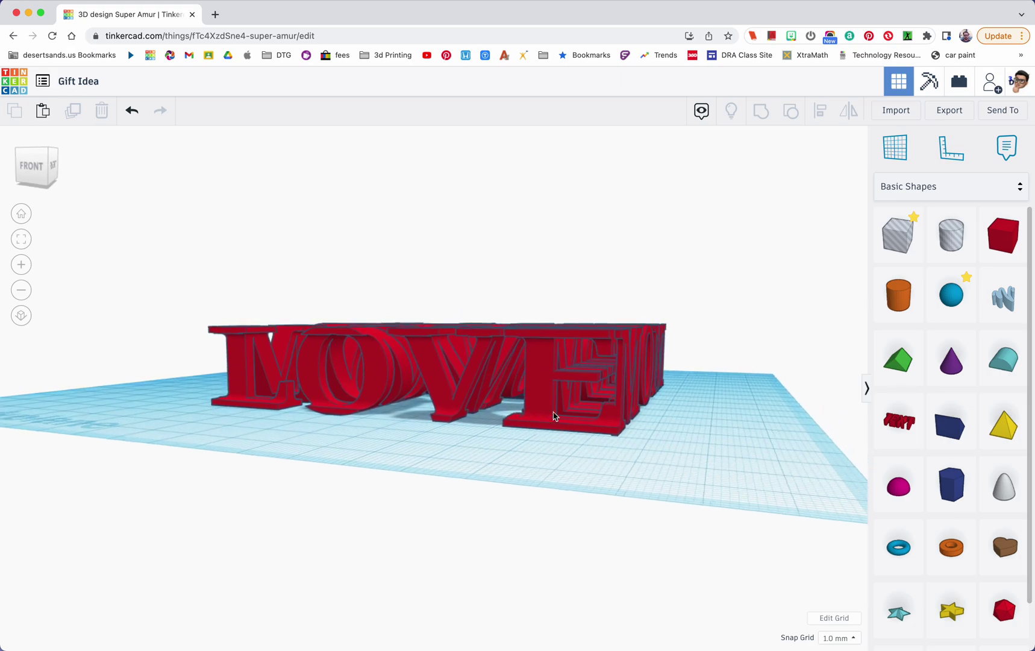
# Step: Add a 100 x 100 x 2 mm box as the base plate and select it with the letter block
pyautogui.moveTo(980, 255)
pyautogui.mouseDown()
pyautogui.moveTo(688, 430)
pyautogui.moveTo(714, 428)
pyautogui.mouseUp()
pyautogui.moveTo(714, 428)
pyautogui.mouseDown(button='right')
pyautogui.moveTo(481, 519)
pyautogui.moveTo(432, 469)
pyautogui.moveTo(539, 455)
pyautogui.mouseUp(button='right')
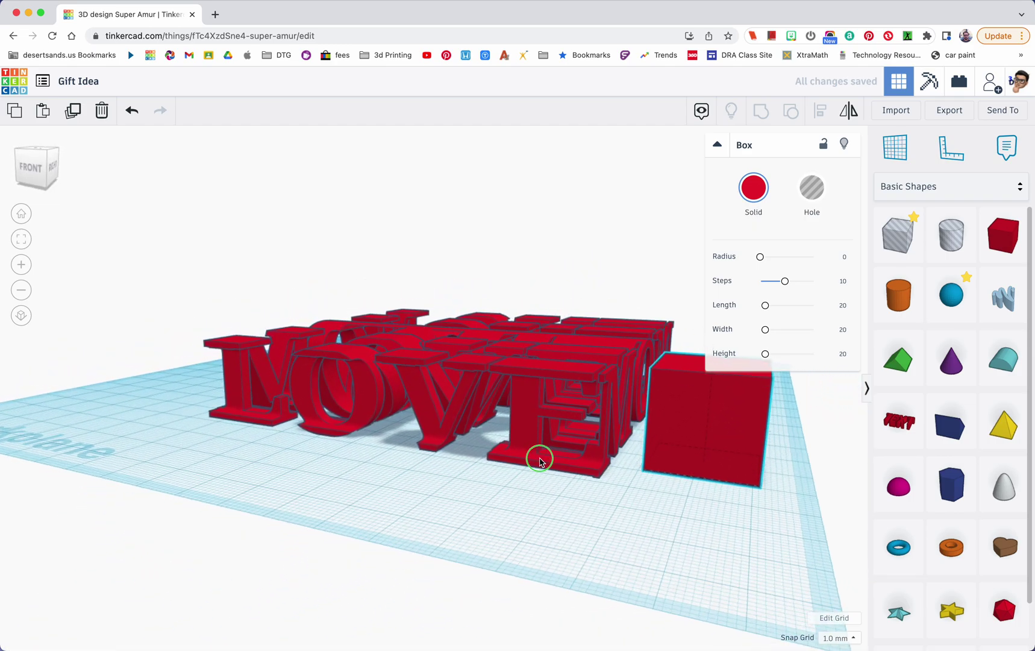
pyautogui.moveTo(709, 408)
pyautogui.mouseDown()
pyautogui.moveTo(488, 378)
pyautogui.moveTo(504, 400)
pyautogui.mouseUp()
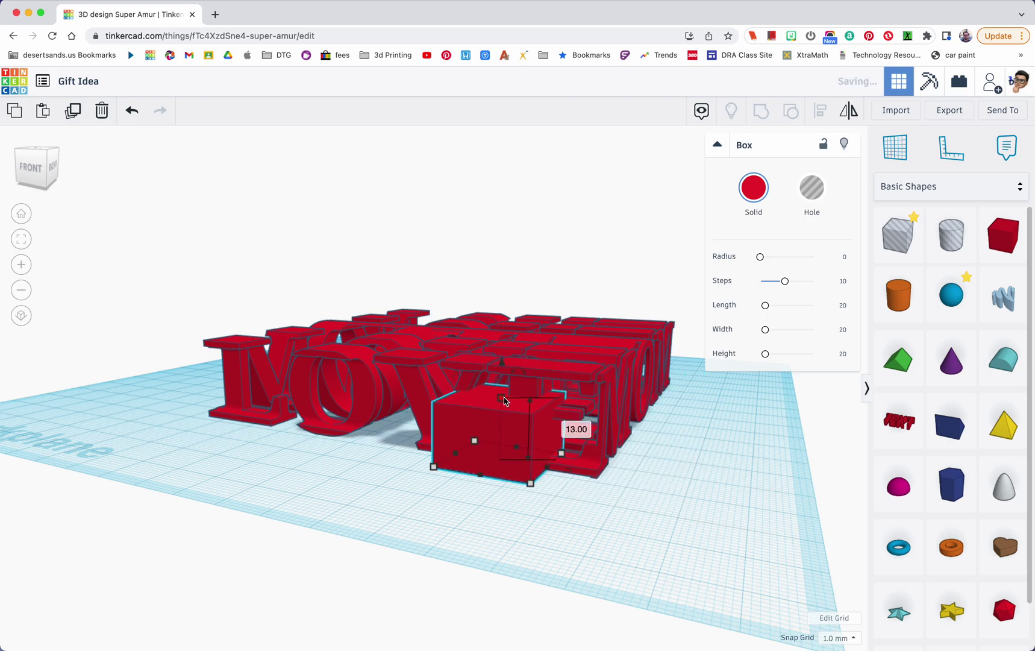
pyautogui.moveTo(530, 484)
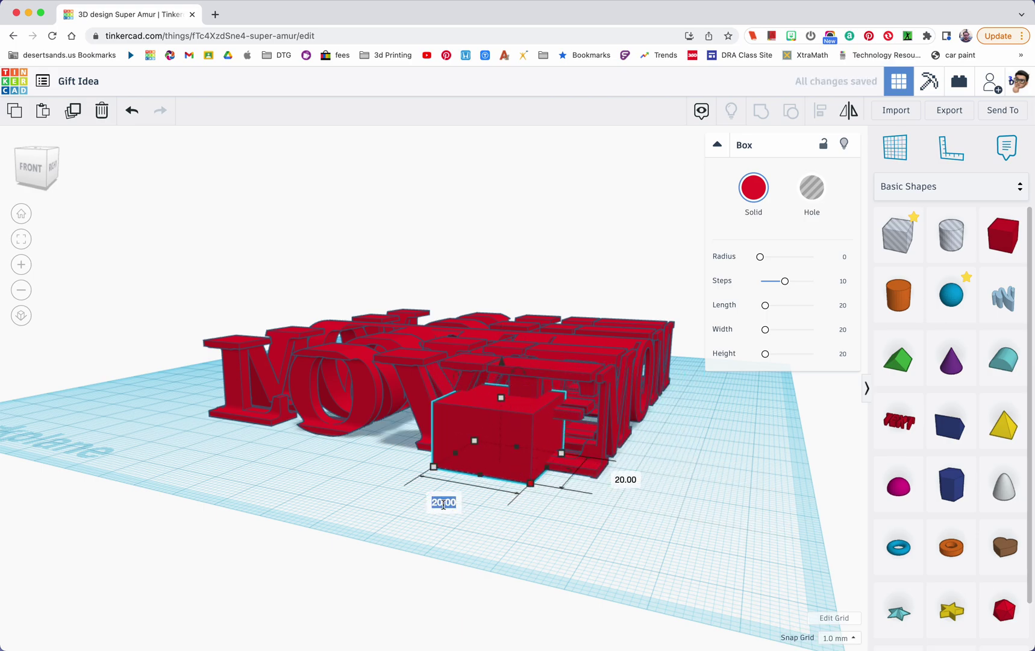
pyautogui.press('Return')
pyautogui.moveTo(611, 461); pyautogui.dragTo(551, 472)
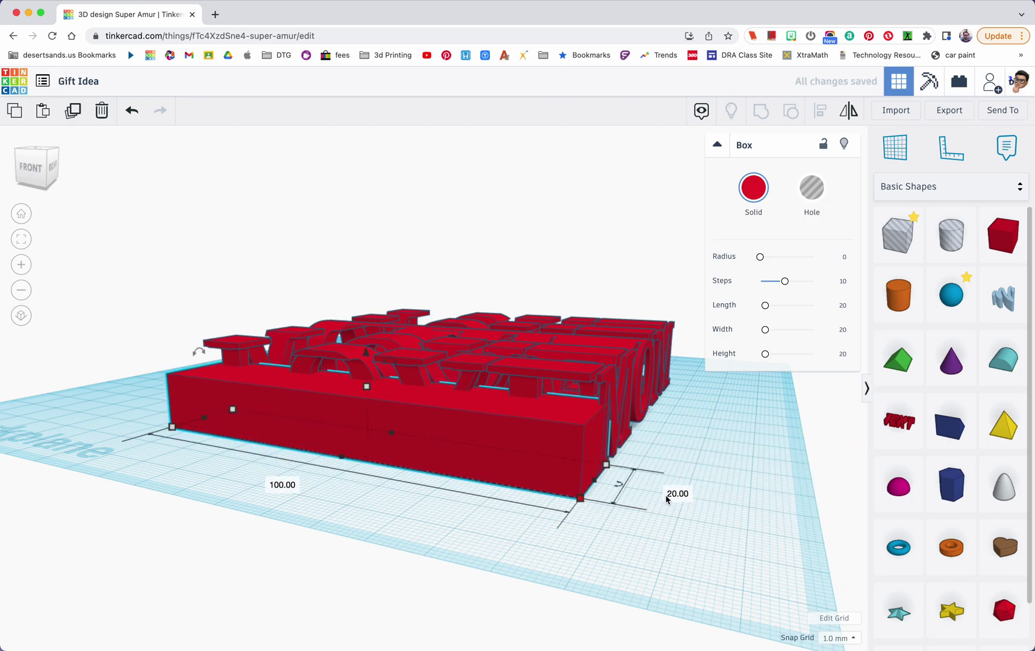
pyautogui.click(678, 493)
pyautogui.write('100')
pyautogui.press('Return')
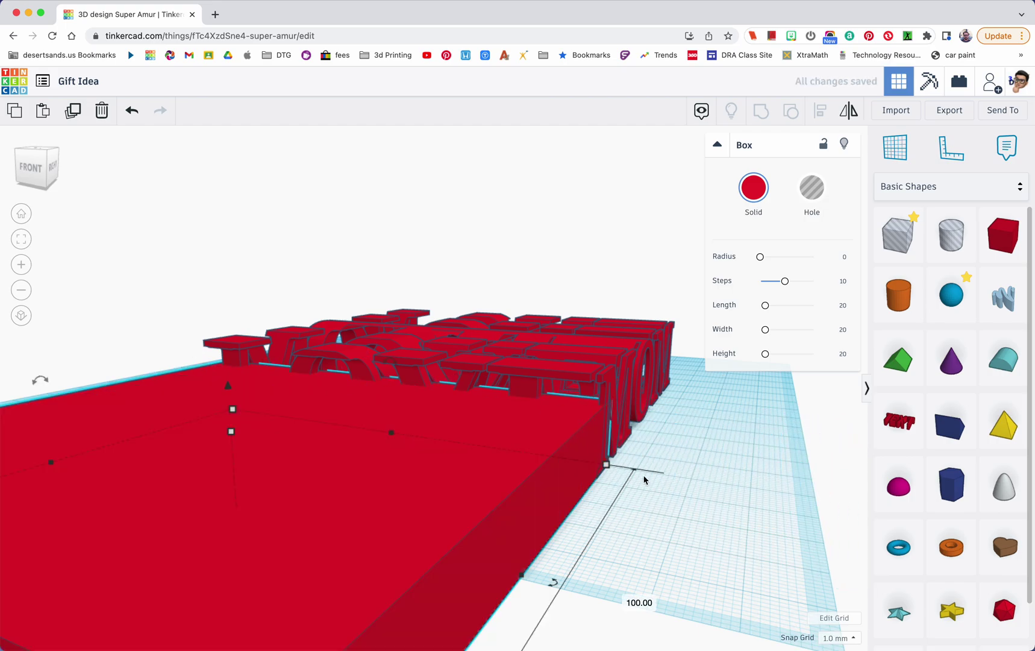
pyautogui.scroll(-5, 460, 495)
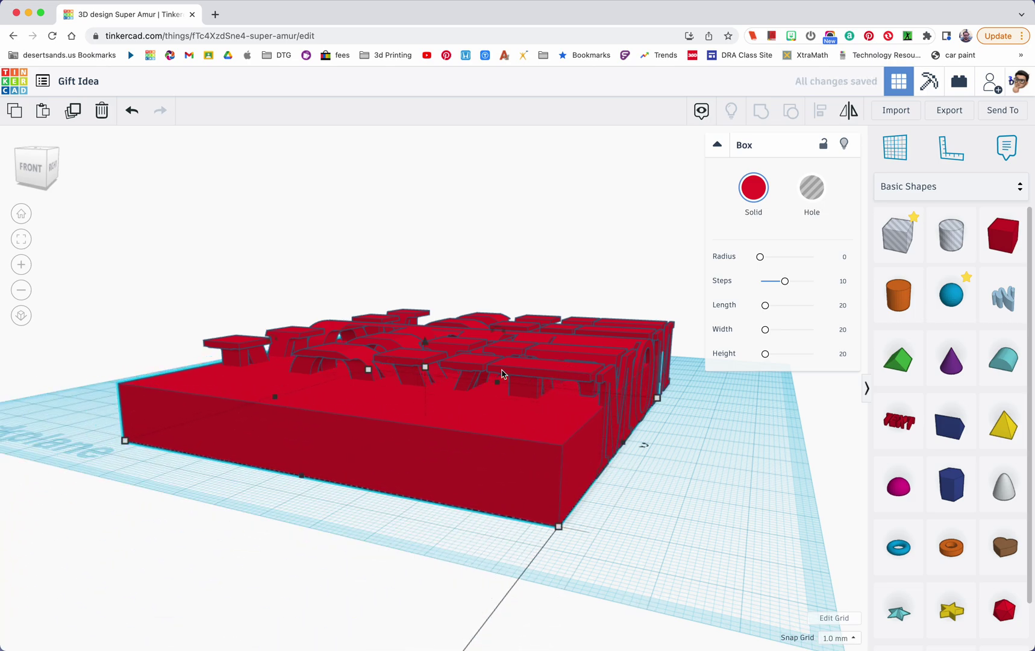
pyautogui.write('2')
pyautogui.press('Return')
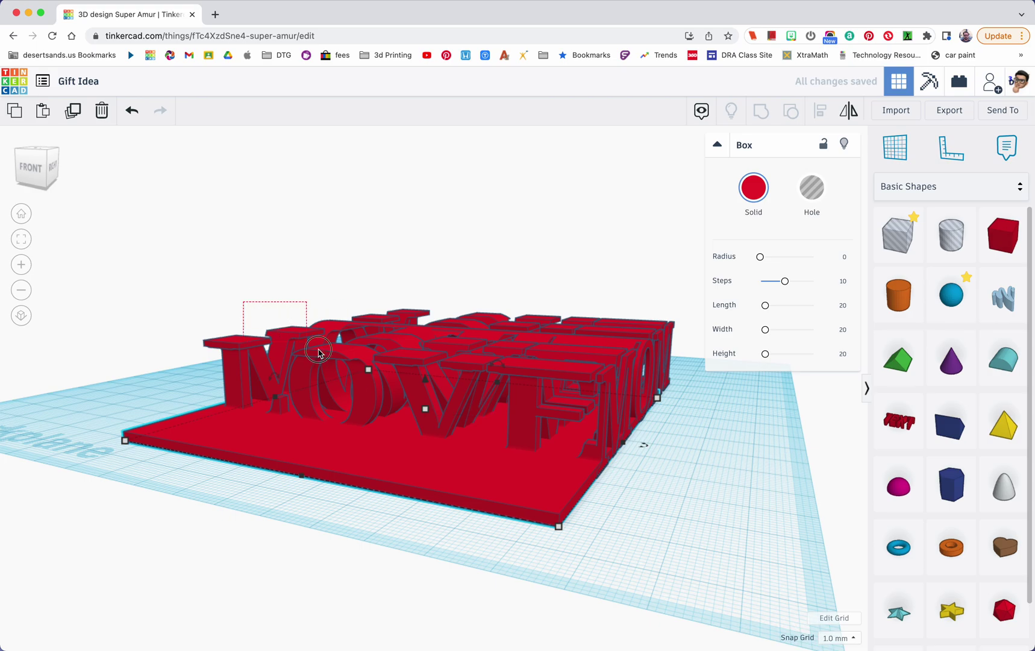
pyautogui.hotkey('ctrl', 'a')
pyautogui.click(816, 117)
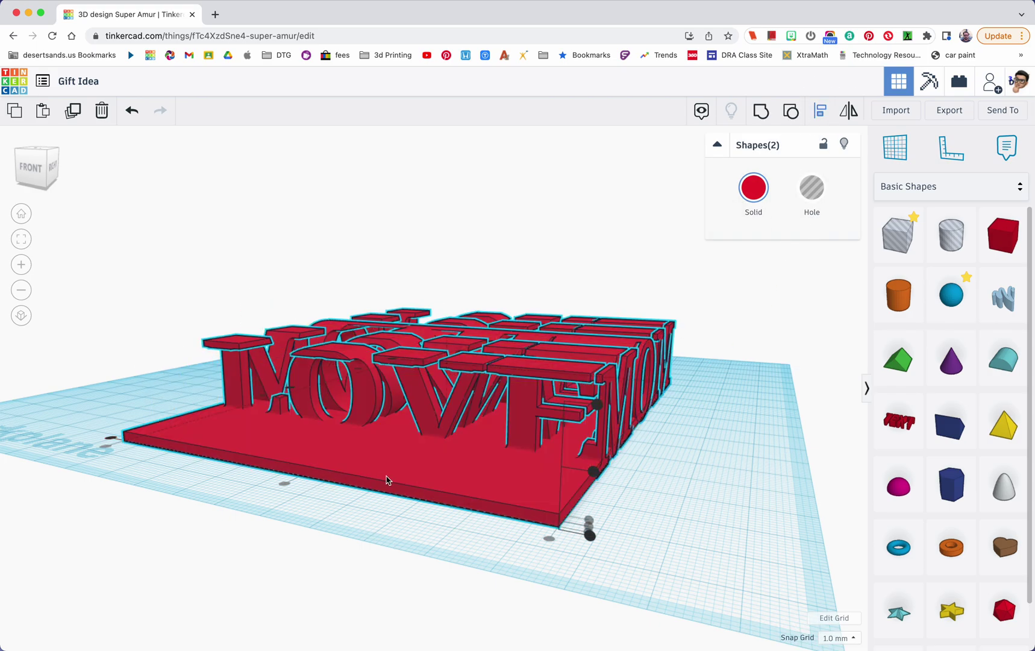
# Step: Centre the MOM/LOVE lettering block over the base plate and reselect the whole lettering
pyautogui.moveTo(387, 479); pyautogui.dragTo(584, 493, button='right')
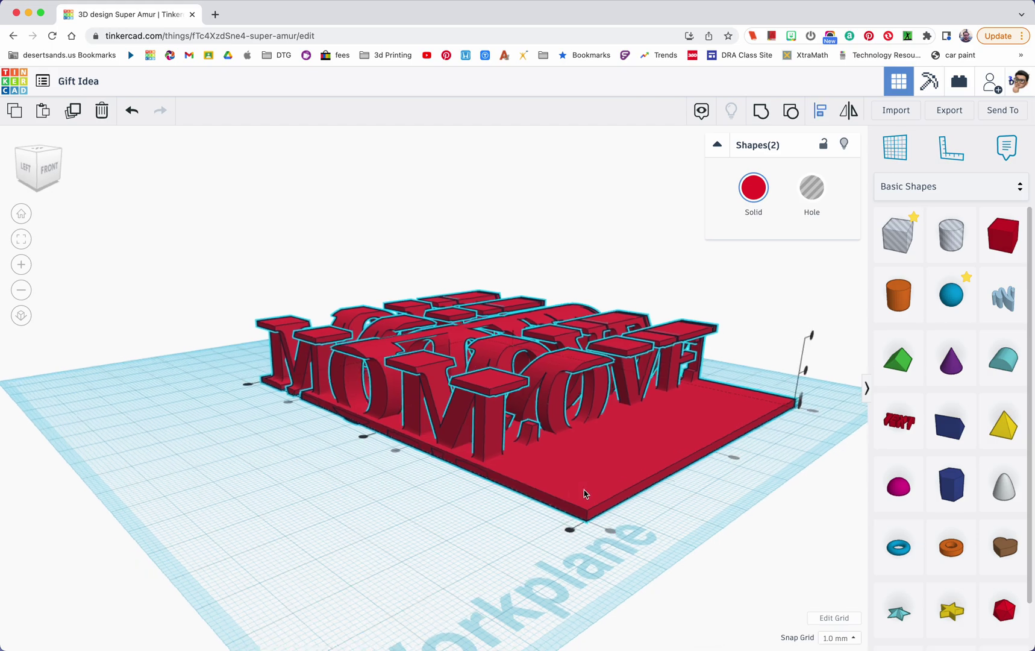
pyautogui.click(367, 438)
pyautogui.moveTo(571, 474)
pyautogui.mouseDown(button='right')
pyautogui.moveTo(504, 455)
pyautogui.moveTo(511, 471)
pyautogui.moveTo(545, 456)
pyautogui.mouseUp(button='right')
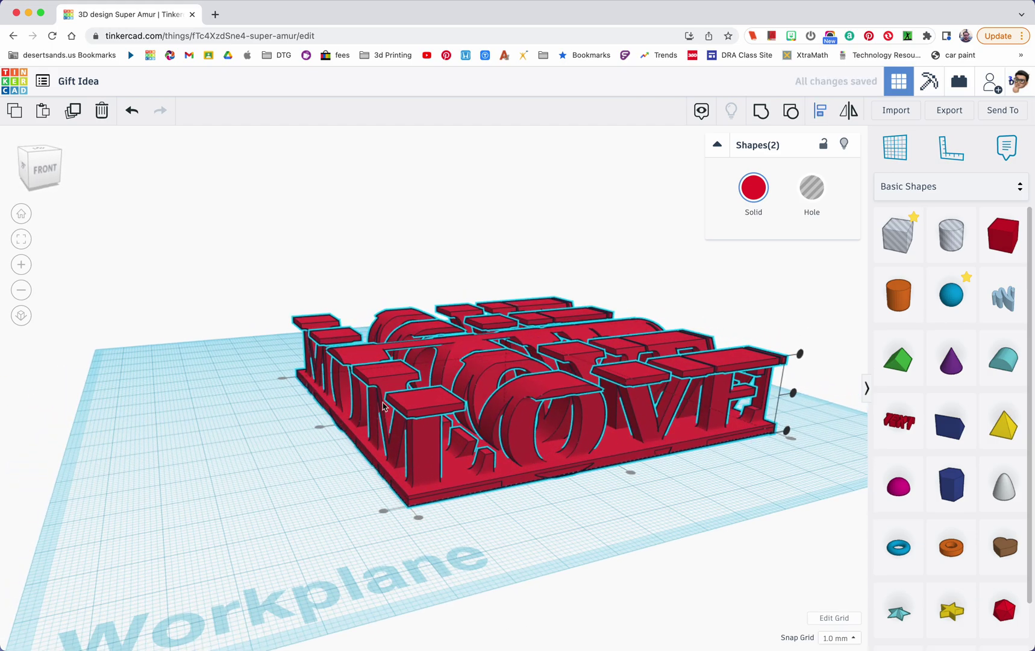
pyautogui.click(291, 344)
pyautogui.click(357, 378)
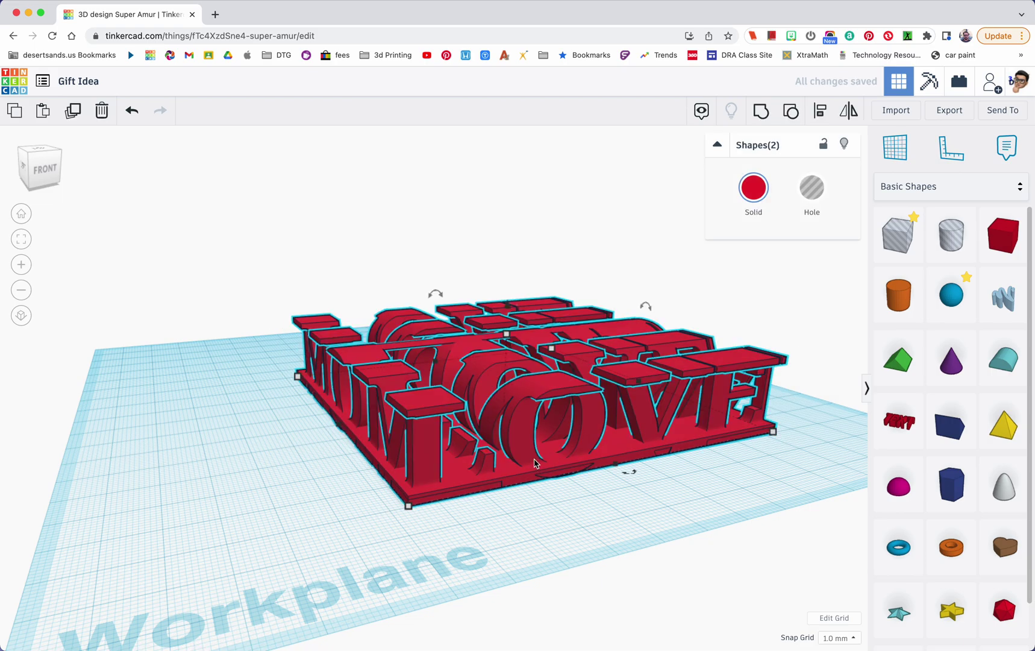
pyautogui.moveTo(520, 469); pyautogui.dragTo(451, 426)
pyautogui.click(510, 478)
pyautogui.click(506, 422)
# Step: With a 0.1 mm snap grid, raise the lettering to rest 1.90 mm up on the base
pyautogui.moveTo(444, 292); pyautogui.dragTo(444, 289)
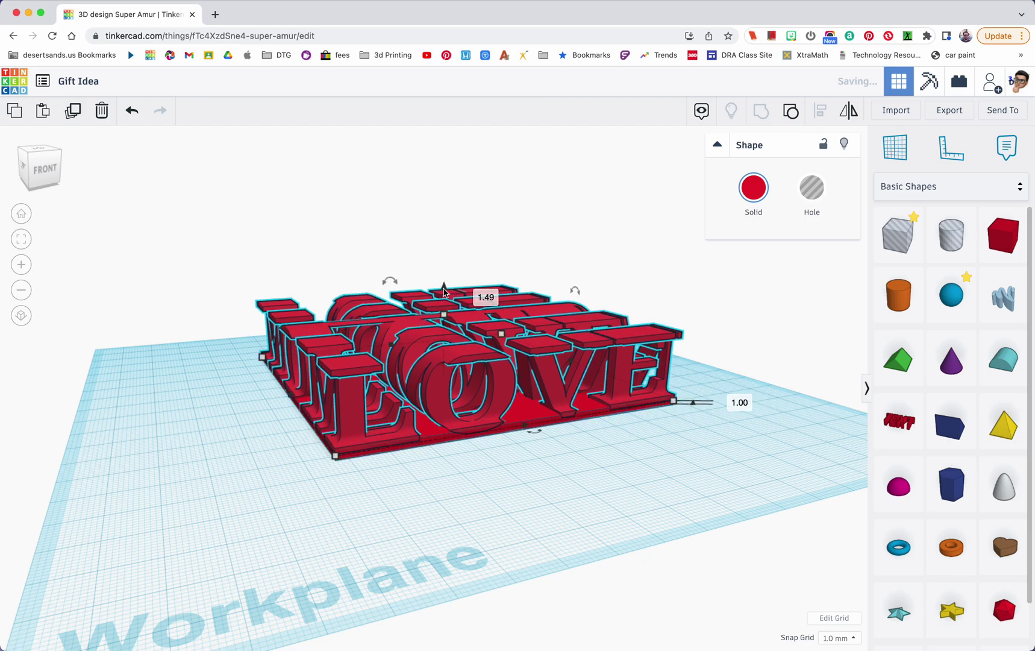
pyautogui.moveTo(492, 381); pyautogui.dragTo(682, 436, button='right')
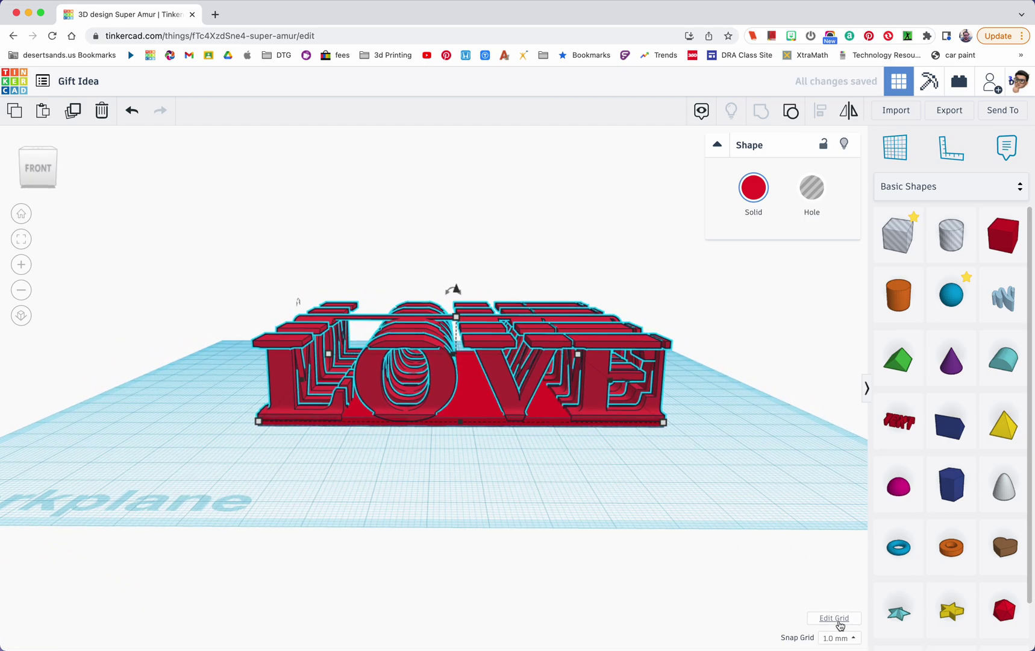
pyautogui.click(836, 530)
pyautogui.moveTo(456, 290); pyautogui.dragTo(459, 292)
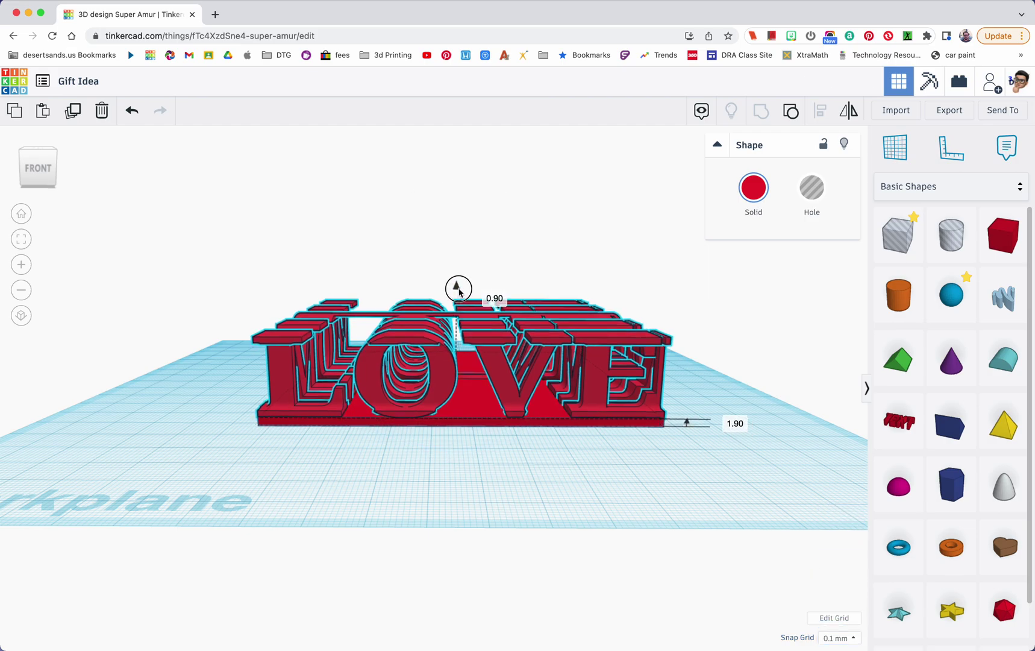
pyautogui.moveTo(476, 358); pyautogui.dragTo(296, 360, button='right')
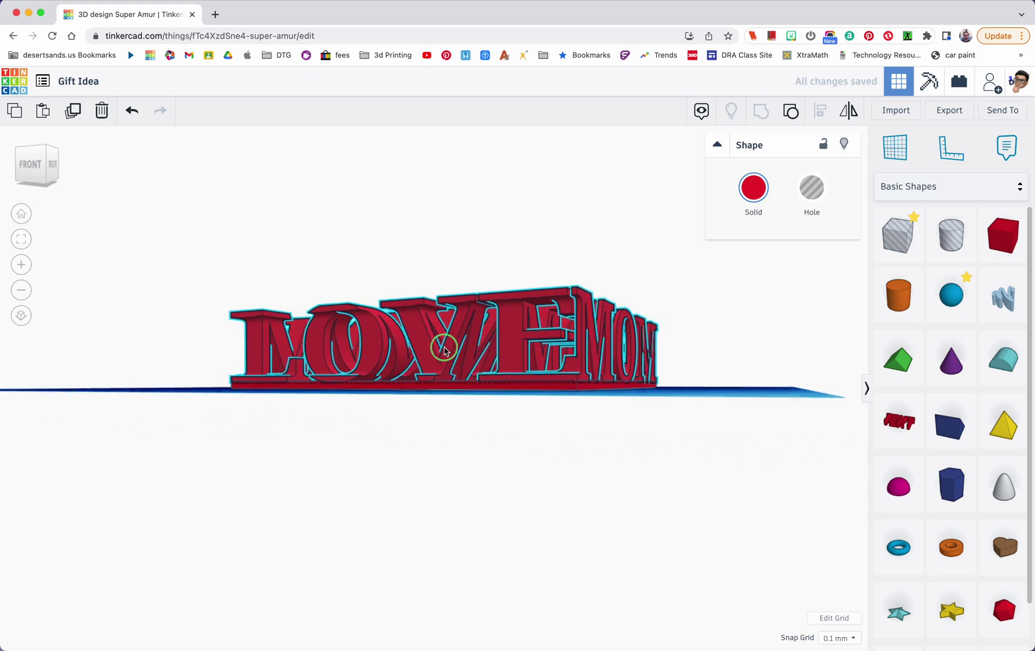
pyautogui.scroll(10, 430, 402)
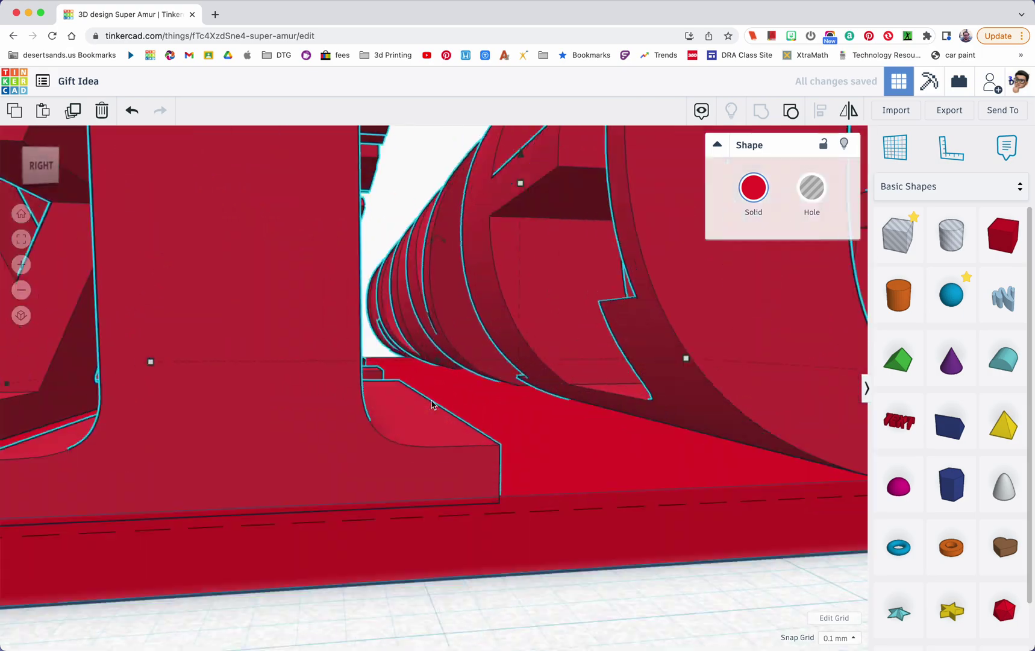
pyautogui.scroll(3, 430, 402)
pyautogui.scroll(3, 432, 415)
pyautogui.scroll(2, 423, 406)
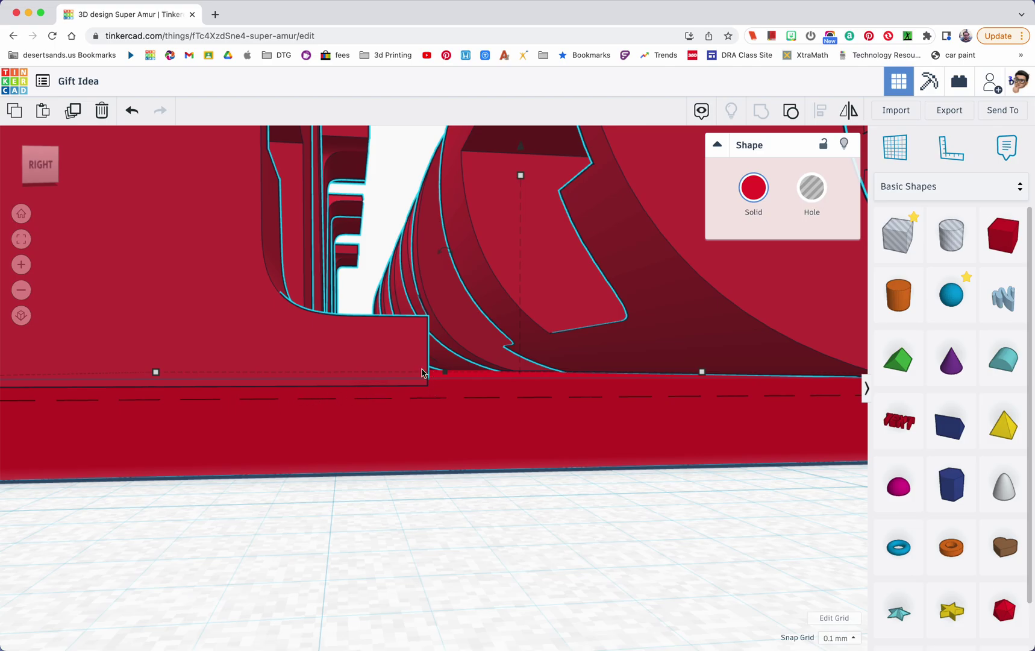
pyautogui.scroll(-3, 405, 406)
pyautogui.scroll(-3, 405, 407)
pyautogui.scroll(-3, 404, 406)
pyautogui.moveTo(406, 409)
pyautogui.mouseDown(button='right')
pyautogui.moveTo(410, 431)
pyautogui.moveTo(556, 418)
pyautogui.moveTo(573, 397)
pyautogui.moveTo(495, 408)
pyautogui.moveTo(561, 418)
pyautogui.moveTo(471, 421)
pyautogui.moveTo(589, 433)
pyautogui.mouseUp(button='right')
pyautogui.press('f')
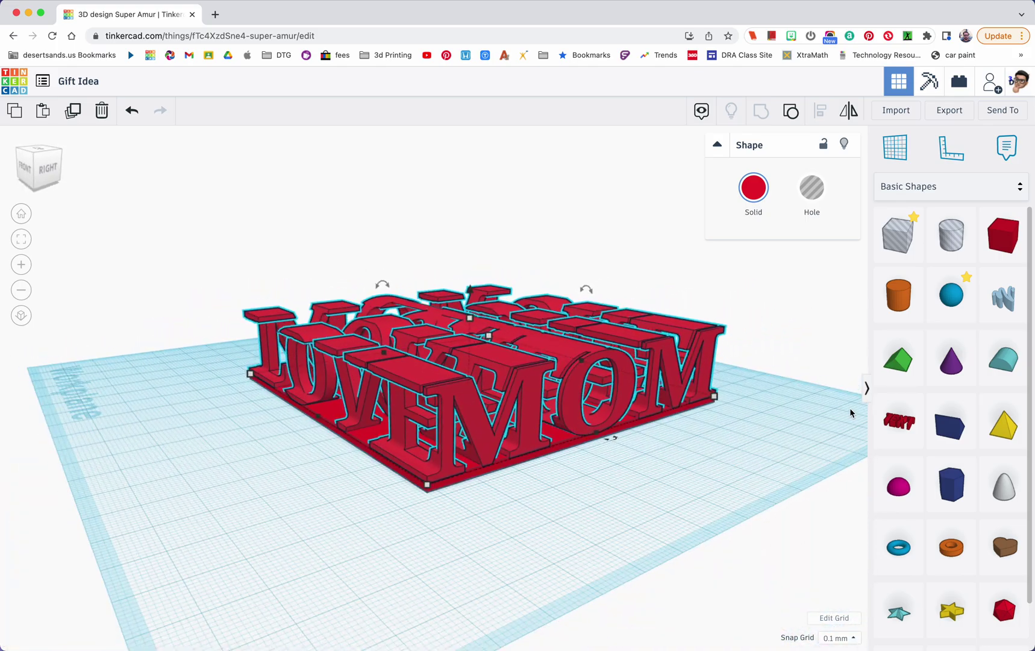
pyautogui.moveTo(1004, 546)
pyautogui.mouseDown()
pyautogui.moveTo(359, 495)
pyautogui.moveTo(343, 512)
pyautogui.moveTo(351, 328)
pyautogui.mouseUp()
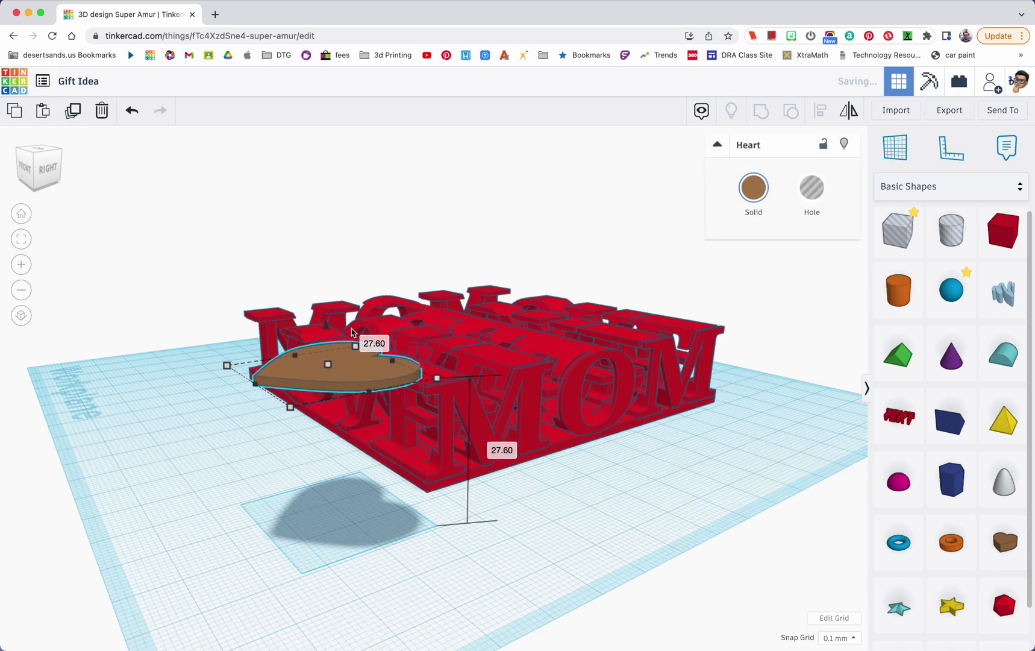
# Step: Lift the brown heart above the middle of the lettering and lay it flat on top
pyautogui.moveTo(351, 370)
pyautogui.mouseDown()
pyautogui.moveTo(466, 295)
pyautogui.moveTo(482, 318)
pyautogui.mouseUp()
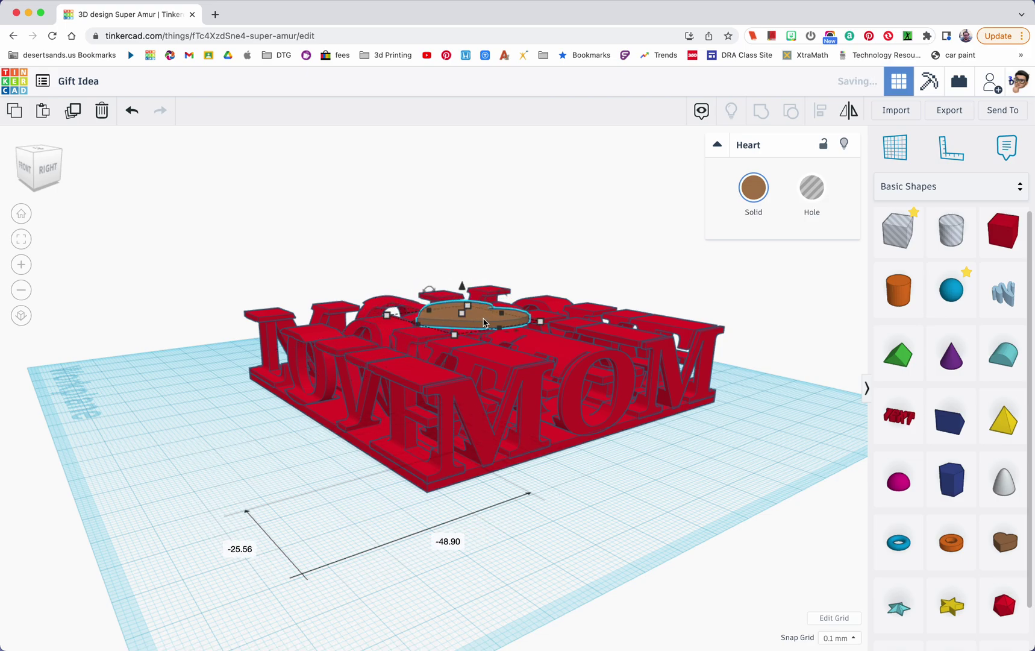
pyautogui.moveTo(429, 290)
pyautogui.mouseDown()
pyautogui.moveTo(390, 292)
pyautogui.moveTo(425, 257)
pyautogui.mouseUp()
pyautogui.moveTo(427, 229)
pyautogui.mouseDown(button='right')
pyautogui.moveTo(416, 341)
pyautogui.moveTo(499, 402)
pyautogui.mouseUp(button='right')
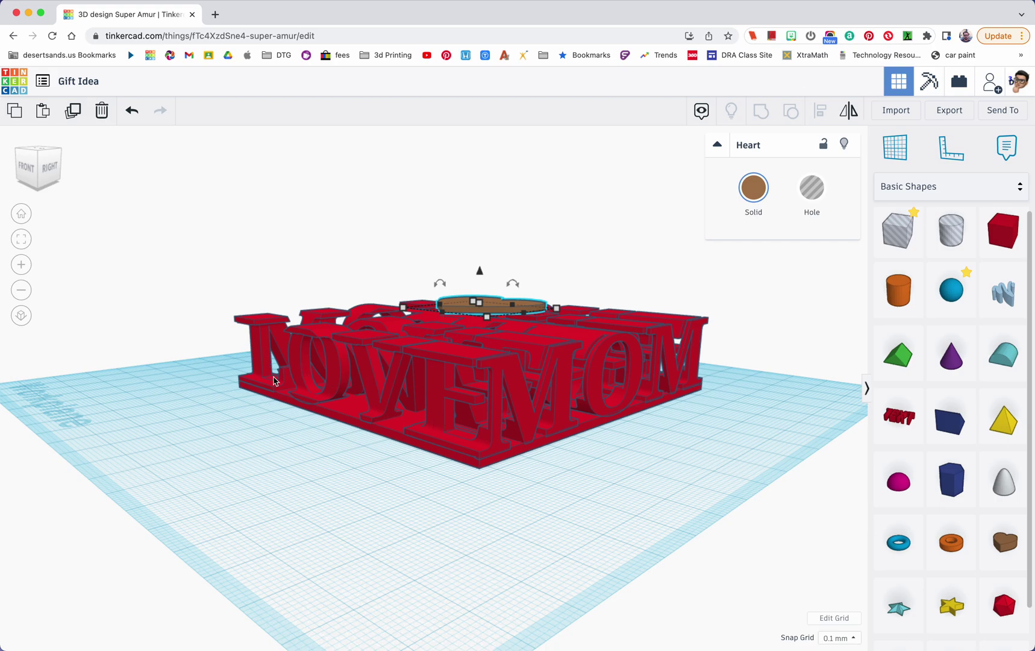
pyautogui.moveTo(589, 418)
pyautogui.mouseDown(button='right')
pyautogui.moveTo(540, 415)
pyautogui.moveTo(285, 342)
pyautogui.mouseUp(button='right')
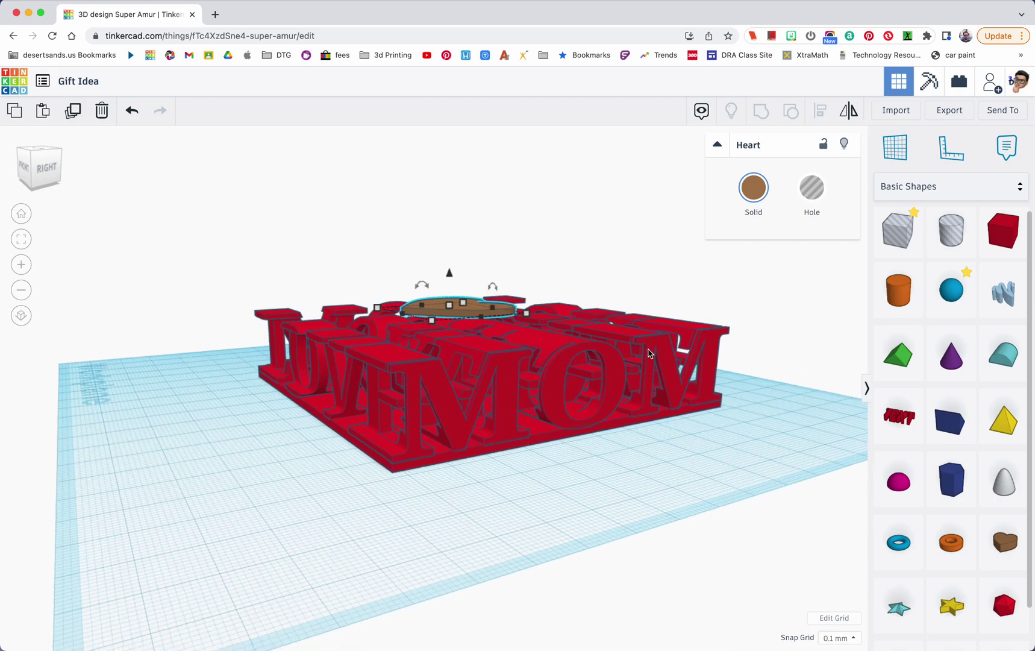
pyautogui.moveTo(584, 351); pyautogui.dragTo(564, 353, button='right')
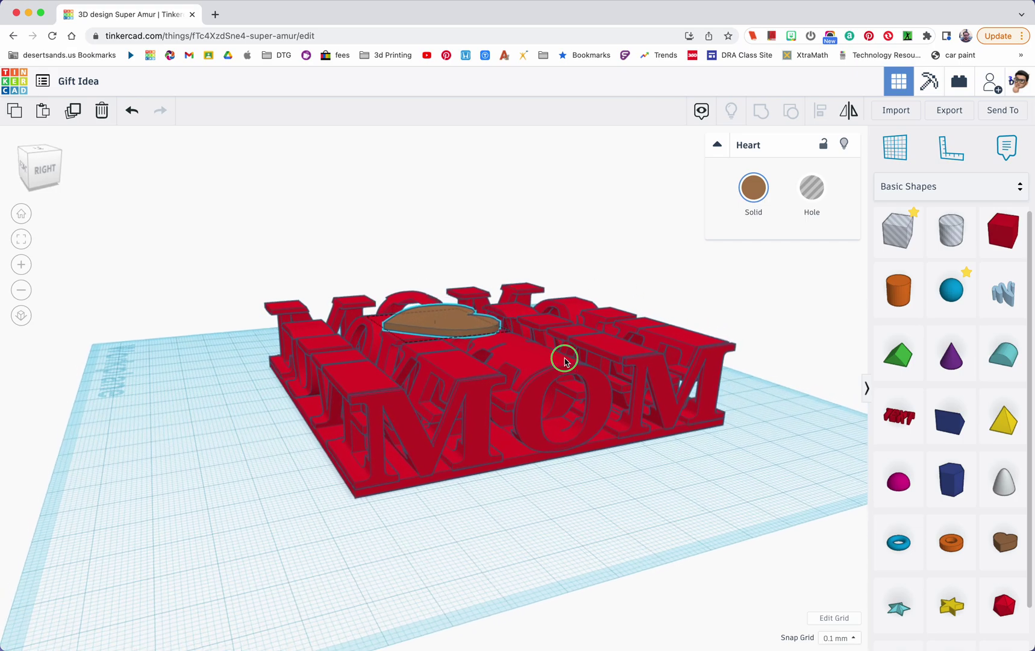